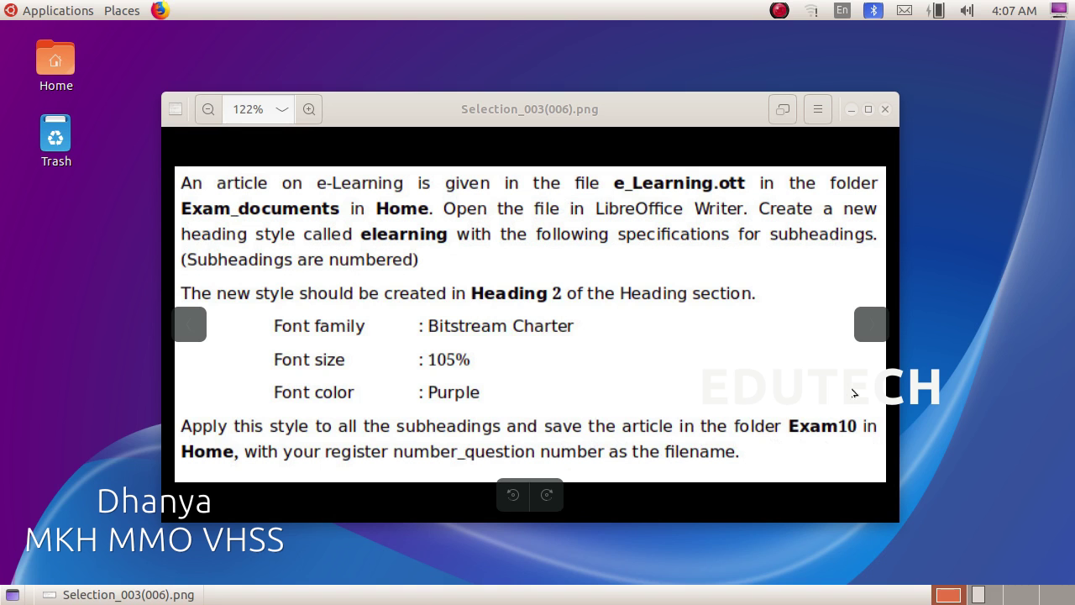
# Bring up the Malayalam version of the exam question, and open e_Learning.ott from the Exam_documents folder in Home.
pyautogui.click(869, 324)
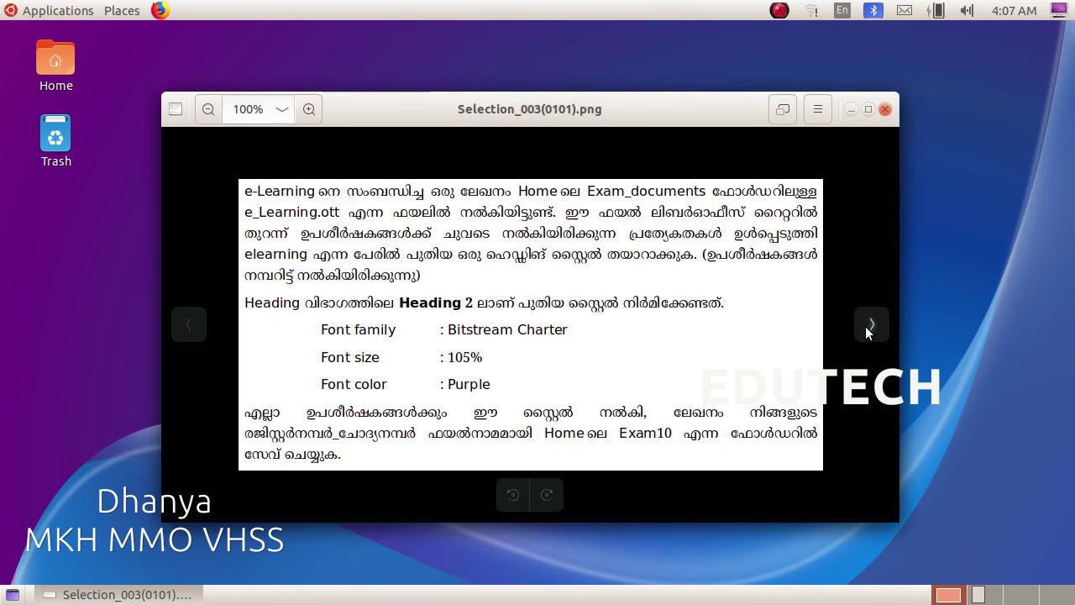
pyautogui.scroll(3, 794, 343)
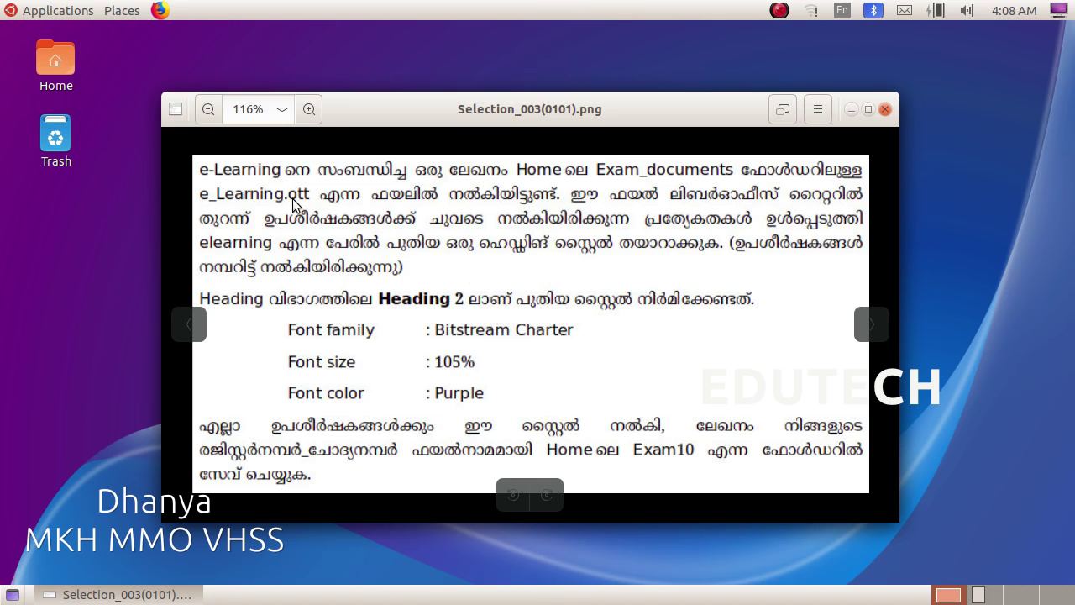
pyautogui.click(122, 10)
pyautogui.click(139, 34)
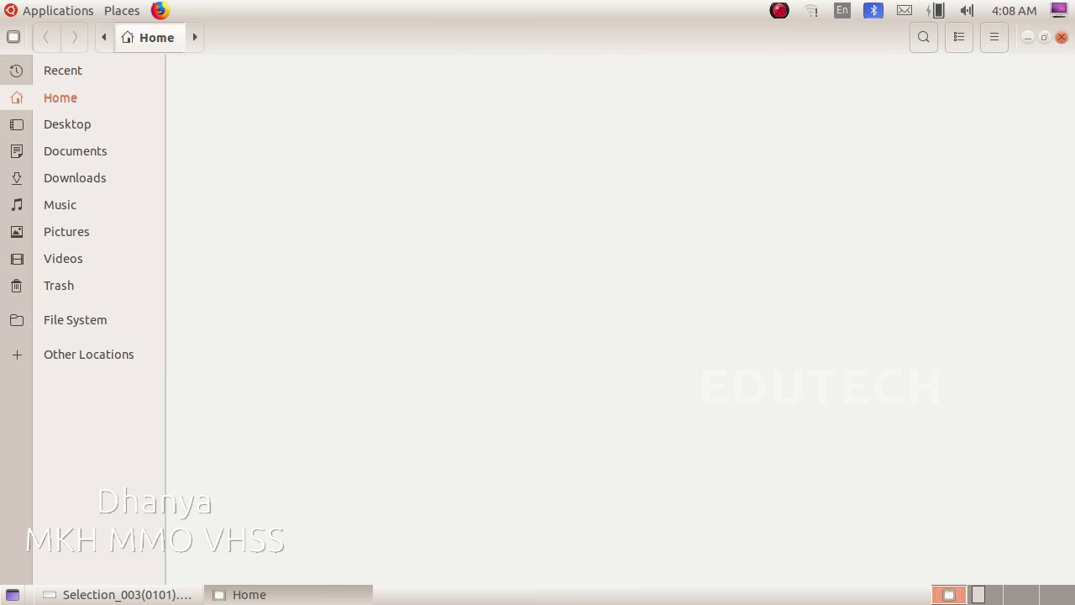
pyautogui.doubleClick(529, 106)
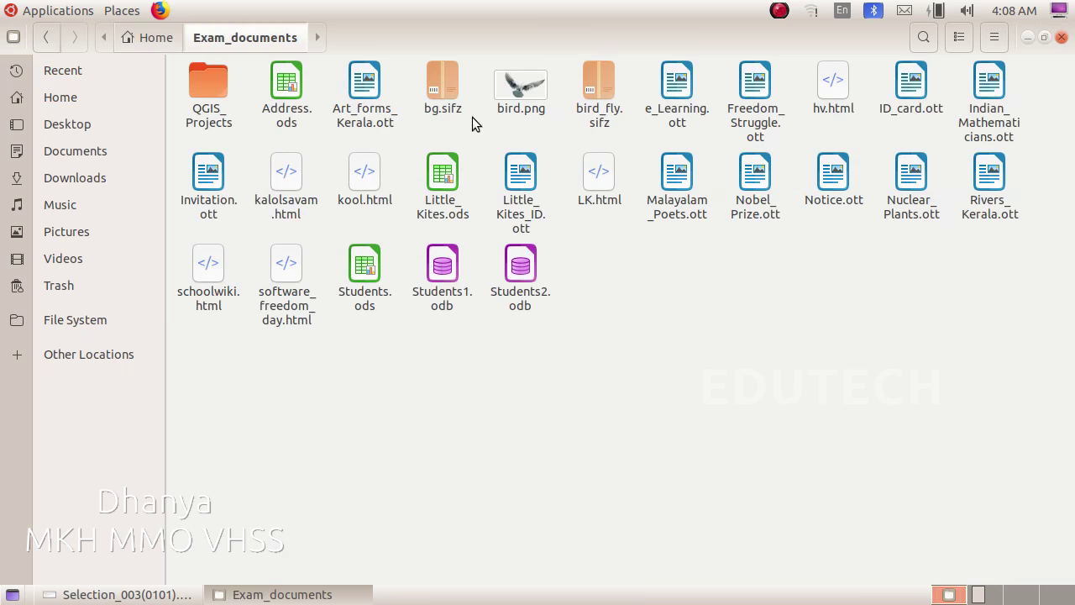
pyautogui.doubleClick(664, 122)
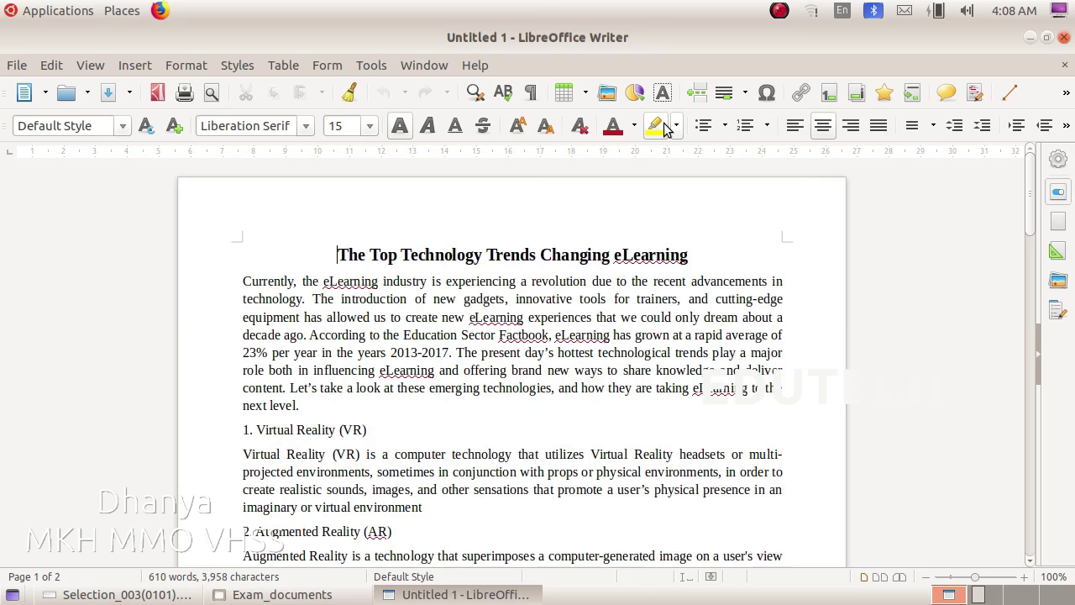
# Start a new paragraph style based on Heading 2 in the Heading group of the paragraph styles.
pyautogui.scroll(-2, 506, 330)
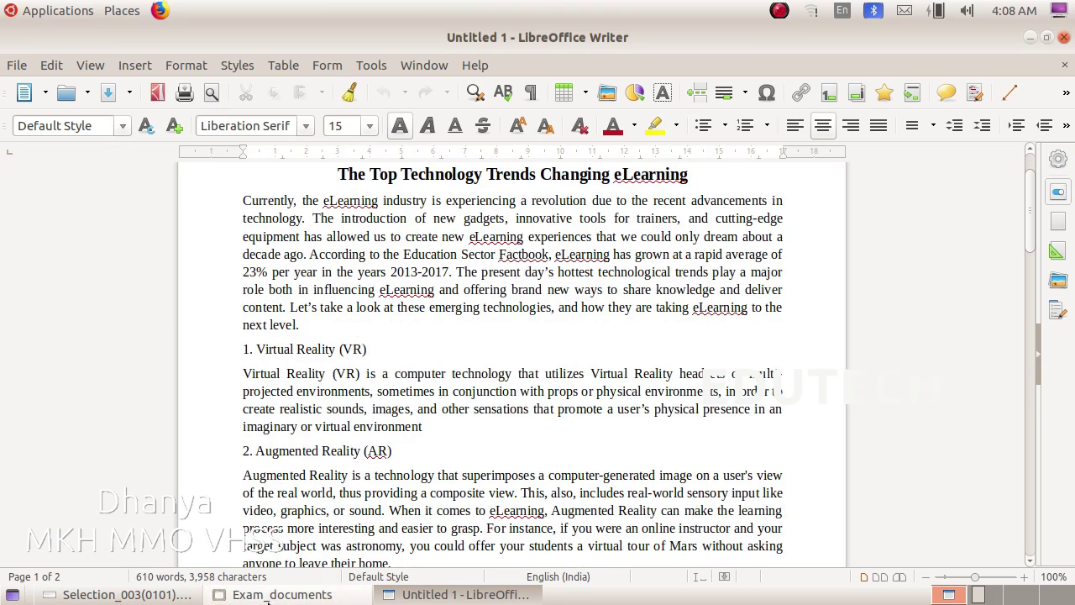
pyautogui.click(126, 594)
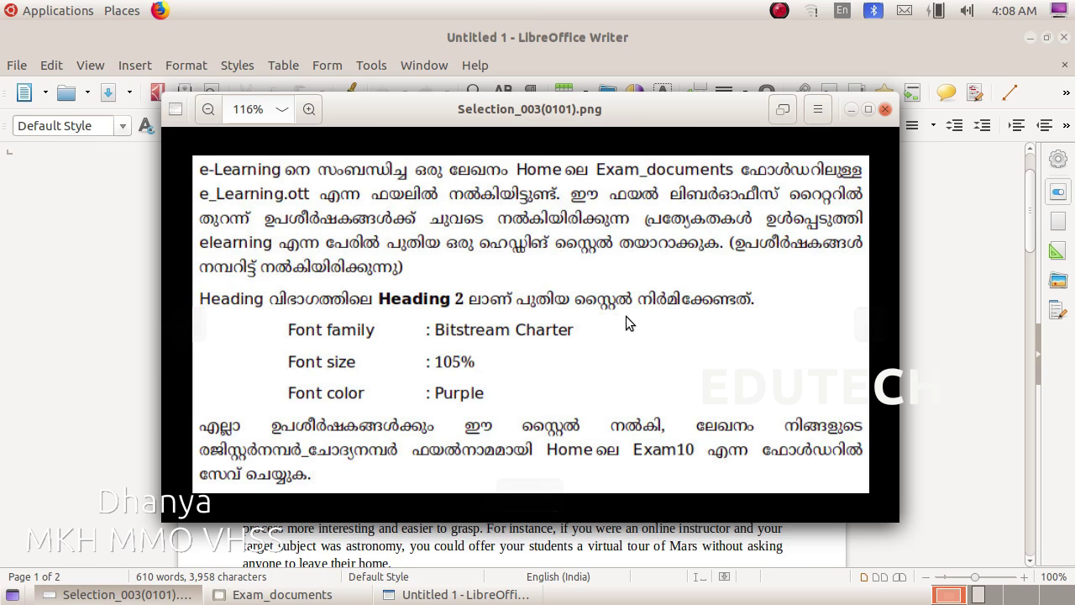
pyautogui.click(852, 108)
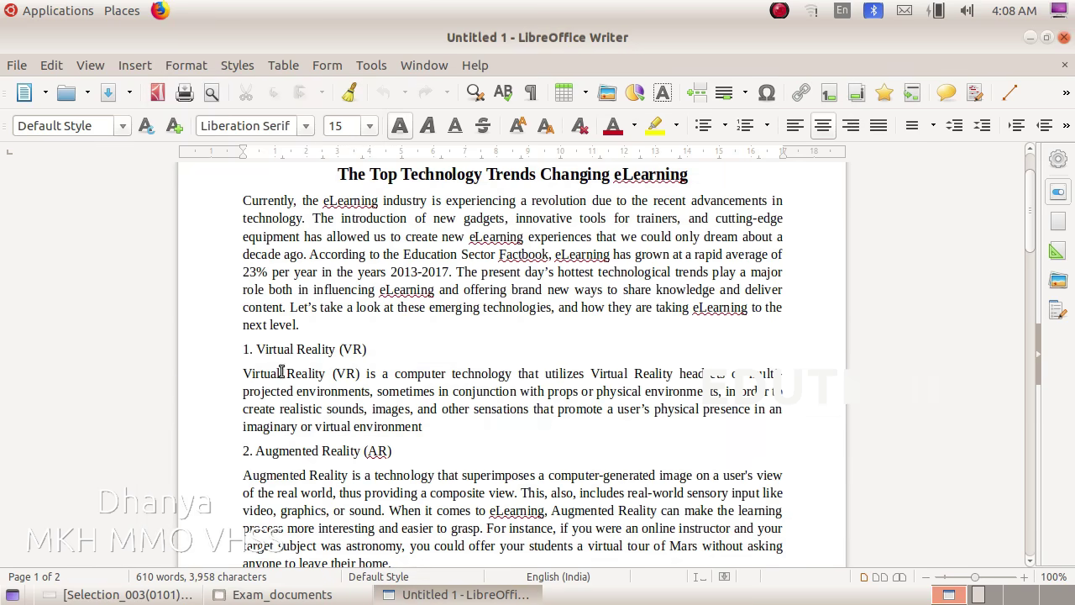
pyautogui.click(1058, 254)
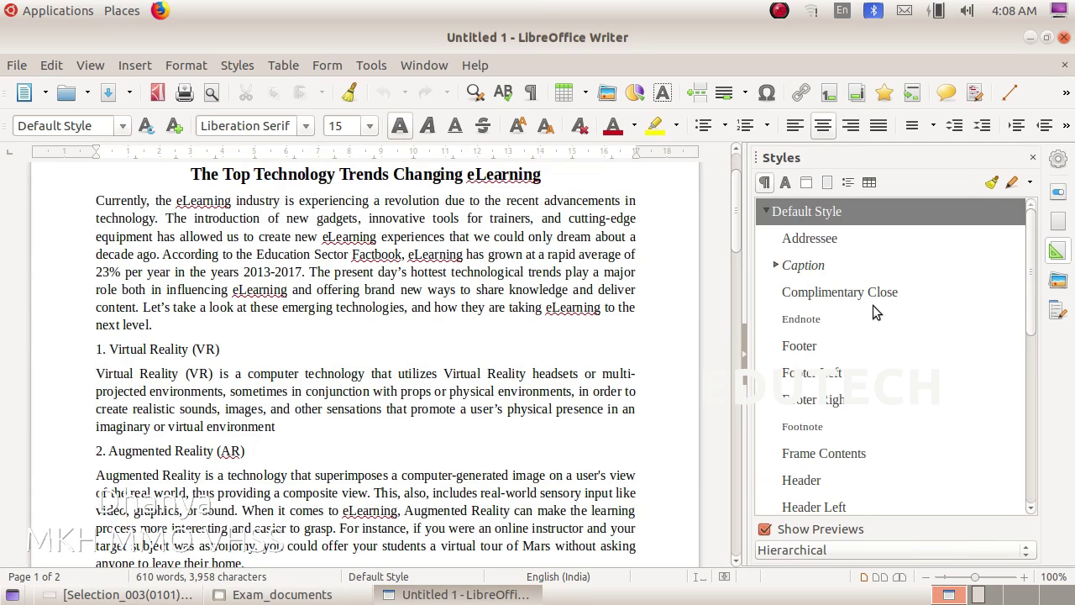
pyautogui.scroll(-1, 872, 311)
pyautogui.scroll(-1, 872, 311)
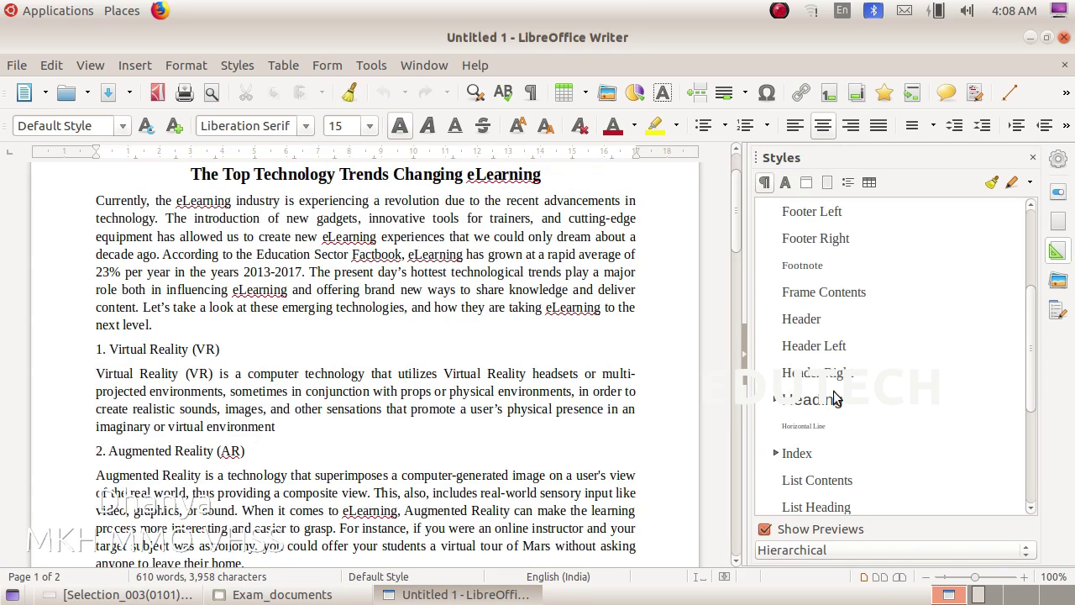
pyautogui.click(776, 400)
pyautogui.scroll(-3, 804, 411)
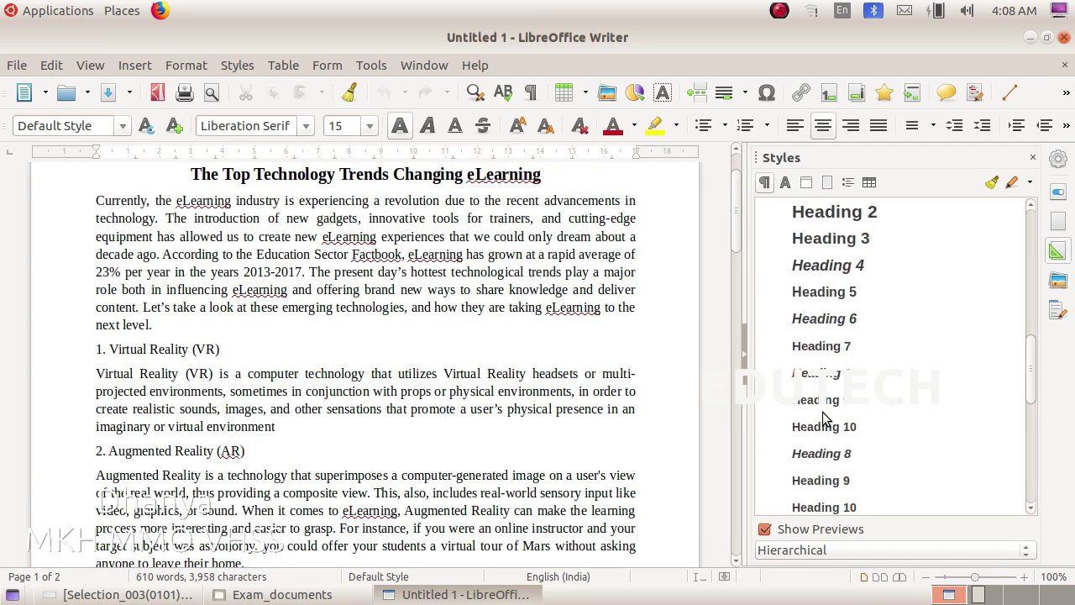
pyautogui.scroll(1, 835, 372)
pyautogui.click(849, 294)
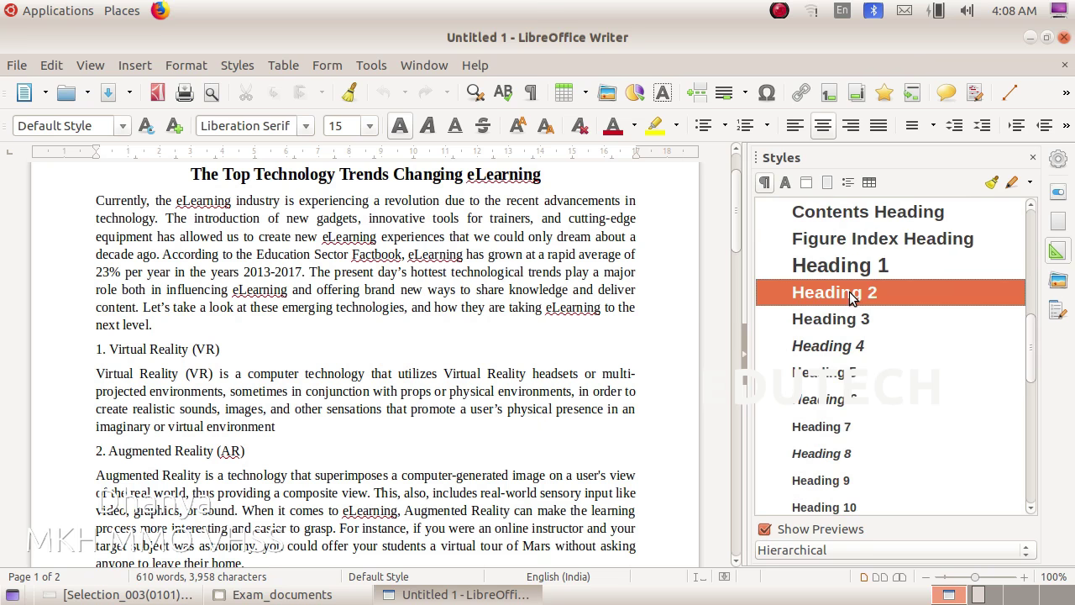
pyautogui.rightClick(850, 292)
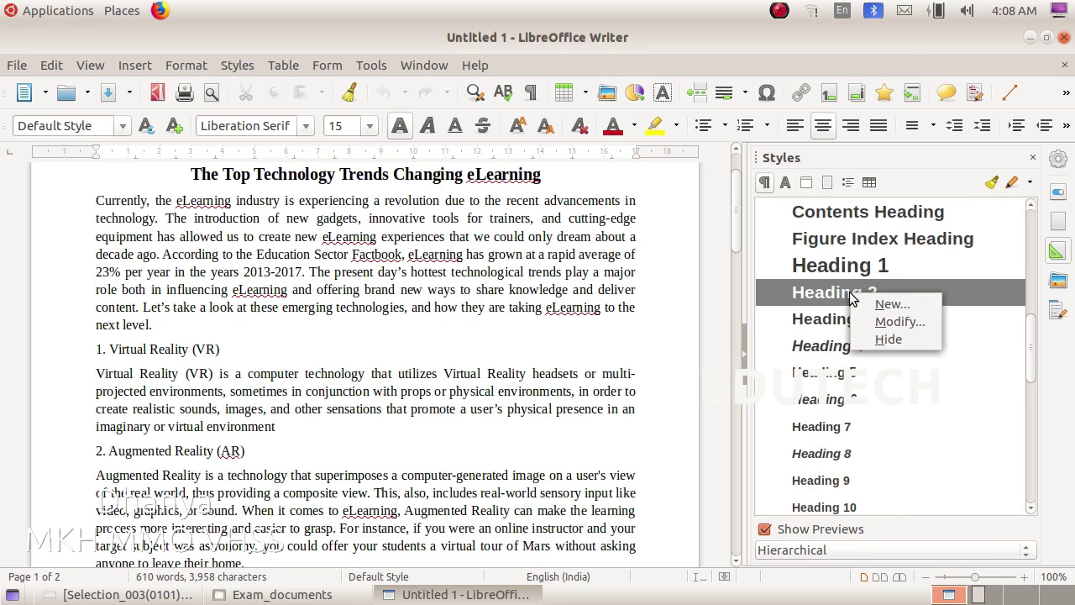
pyautogui.click(891, 305)
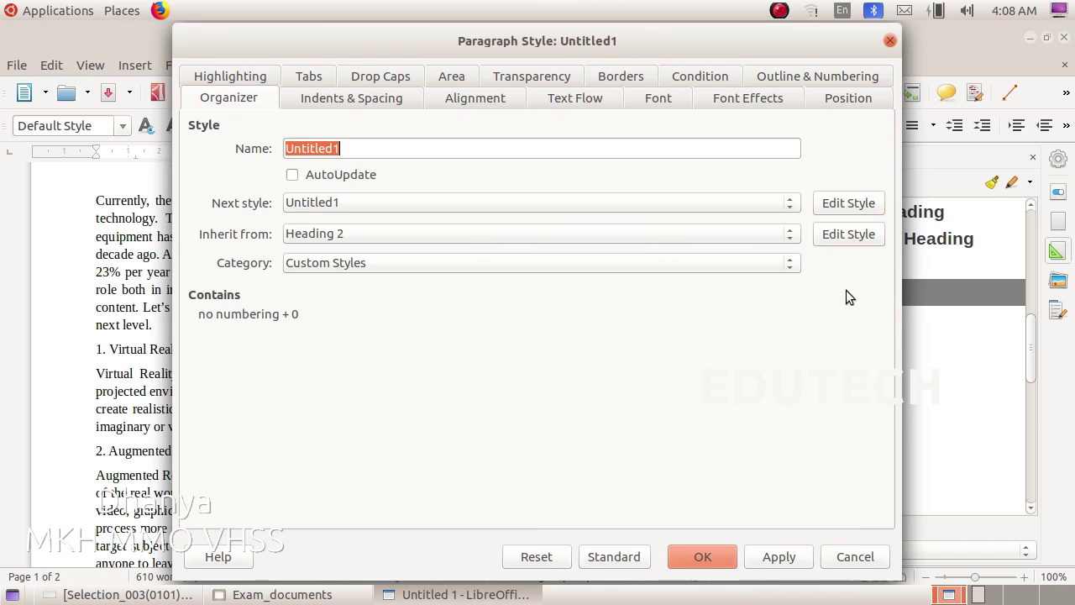
# Set the new style's Western text font family to Bitstream Charter, as the exam question specifies.
pyautogui.click(126, 593)
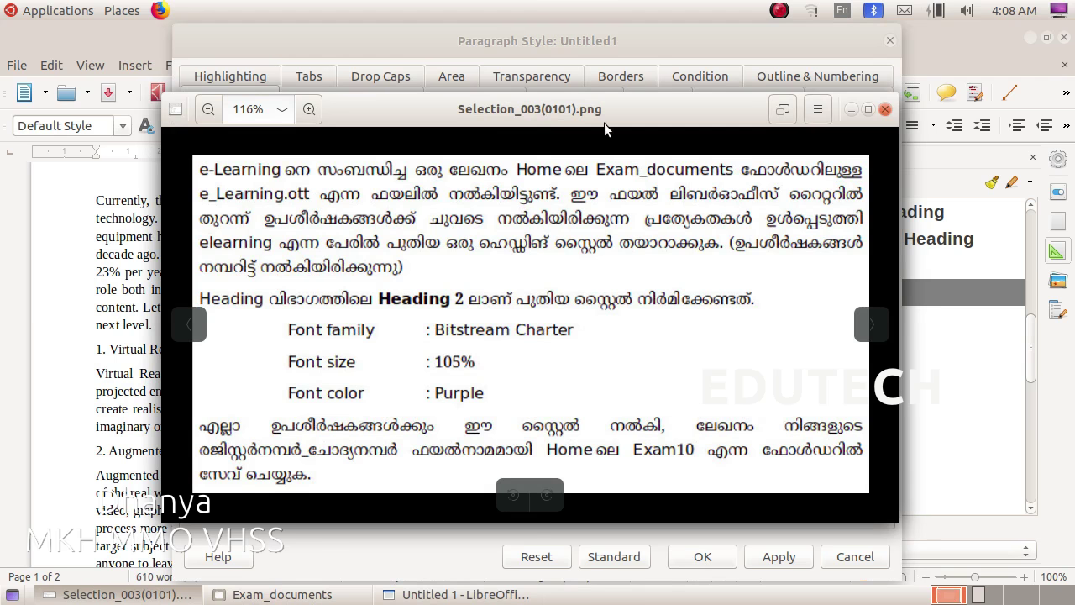
pyautogui.moveTo(604, 126); pyautogui.dragTo(607, 199)
pyautogui.click(654, 98)
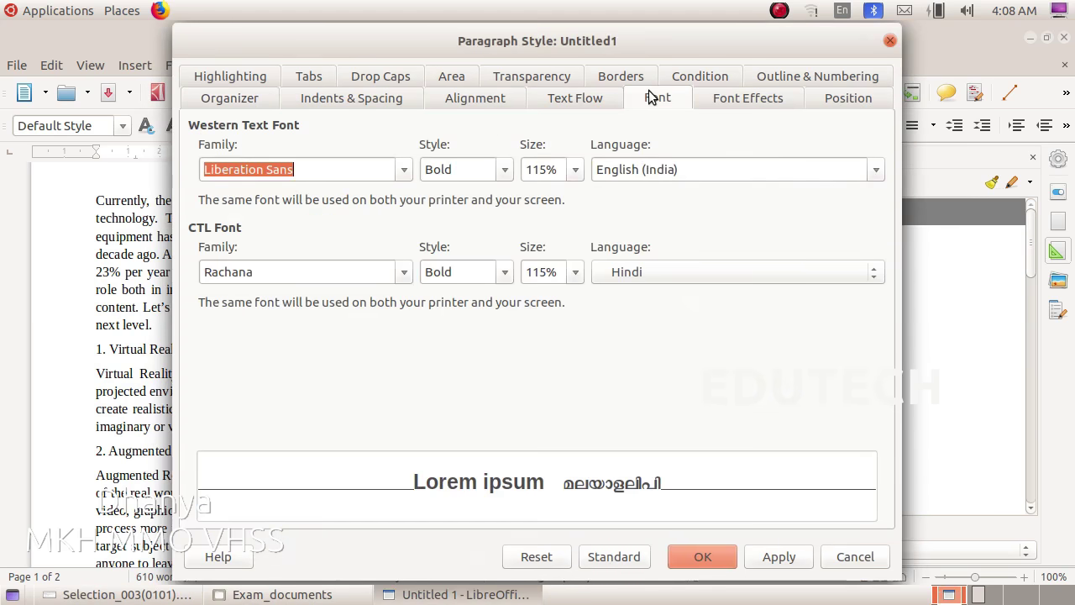
pyautogui.click(404, 171)
pyautogui.scroll(6, 337, 273)
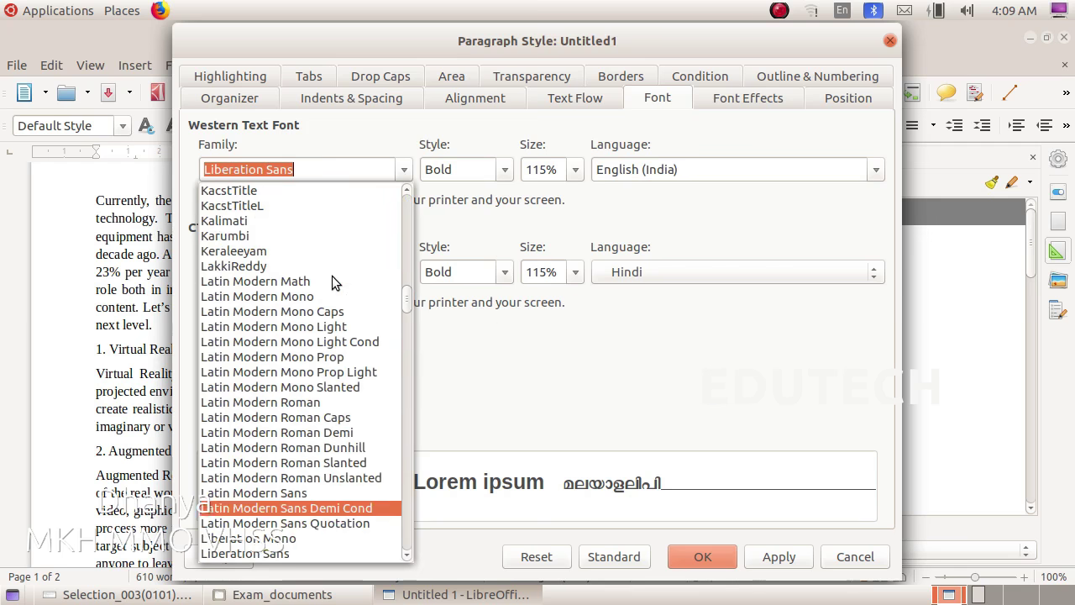
pyautogui.scroll(20, 332, 275)
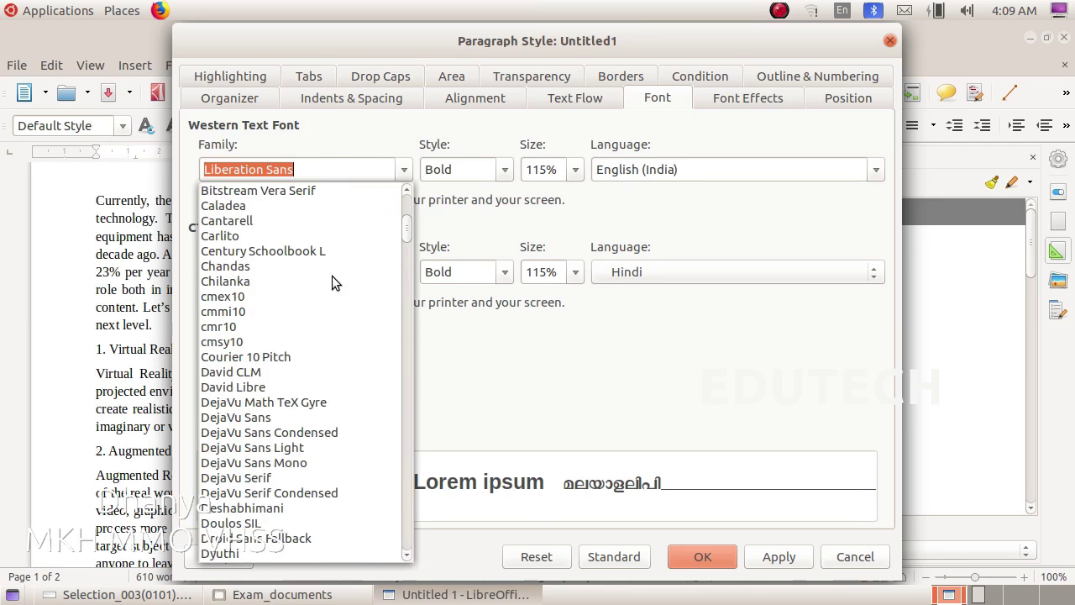
pyautogui.scroll(5, 332, 276)
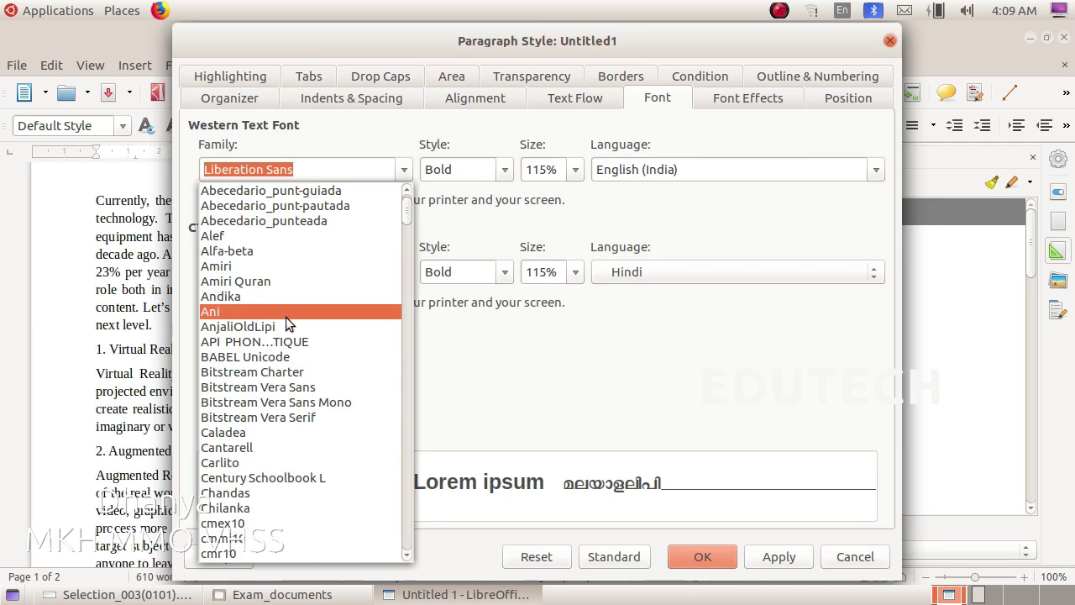
pyautogui.click(289, 371)
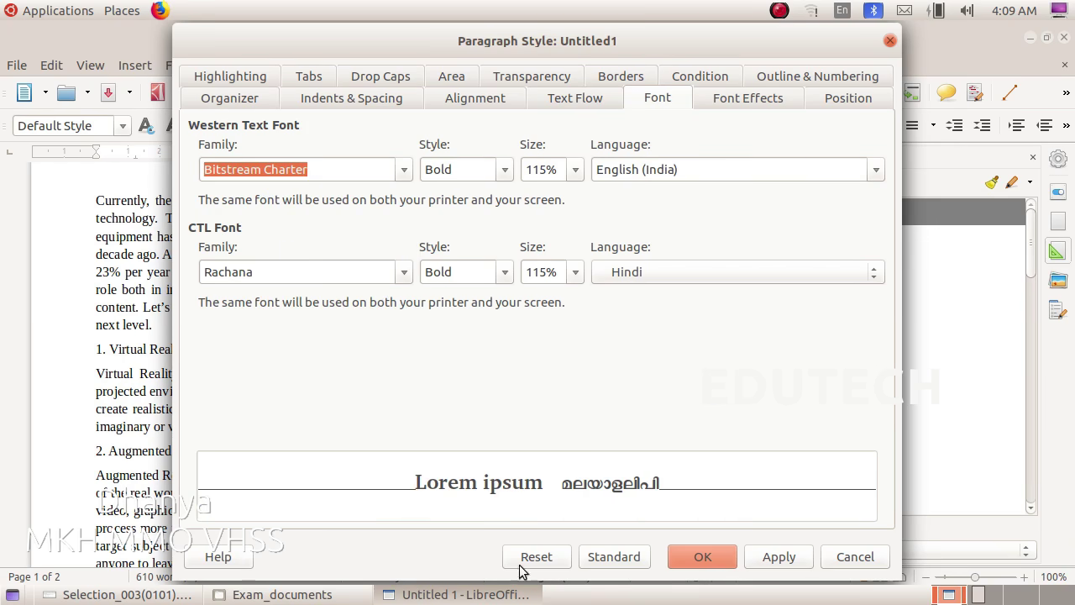
# Check the required font size in the exam question and set the style's Western text size to 105%.
pyautogui.click(277, 597)
pyautogui.click(266, 596)
pyautogui.click(126, 595)
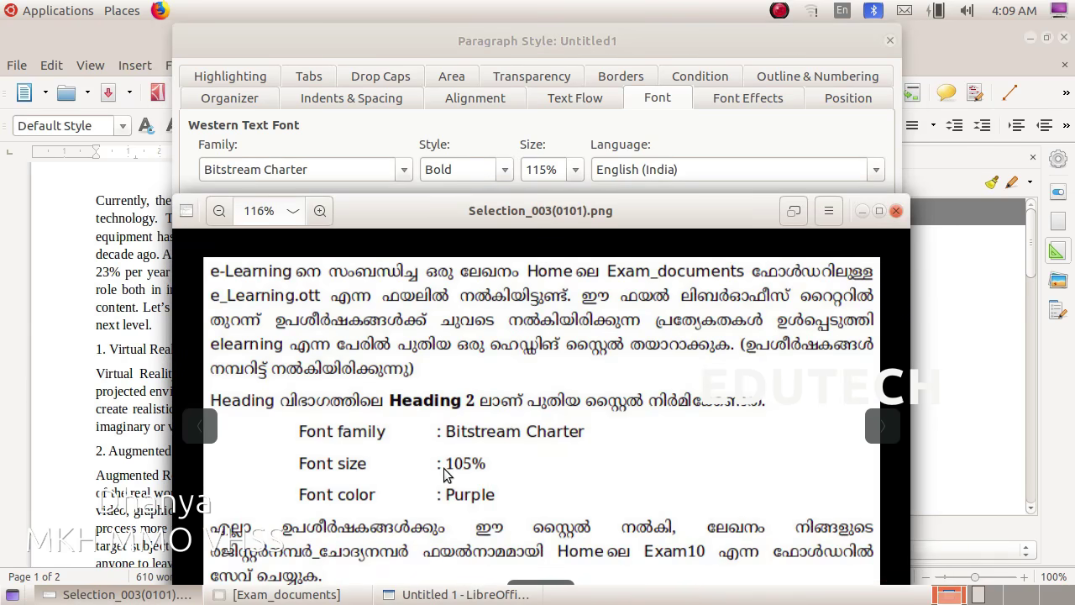
pyautogui.moveTo(592, 211); pyautogui.dragTo(569, 308)
pyautogui.click(575, 170)
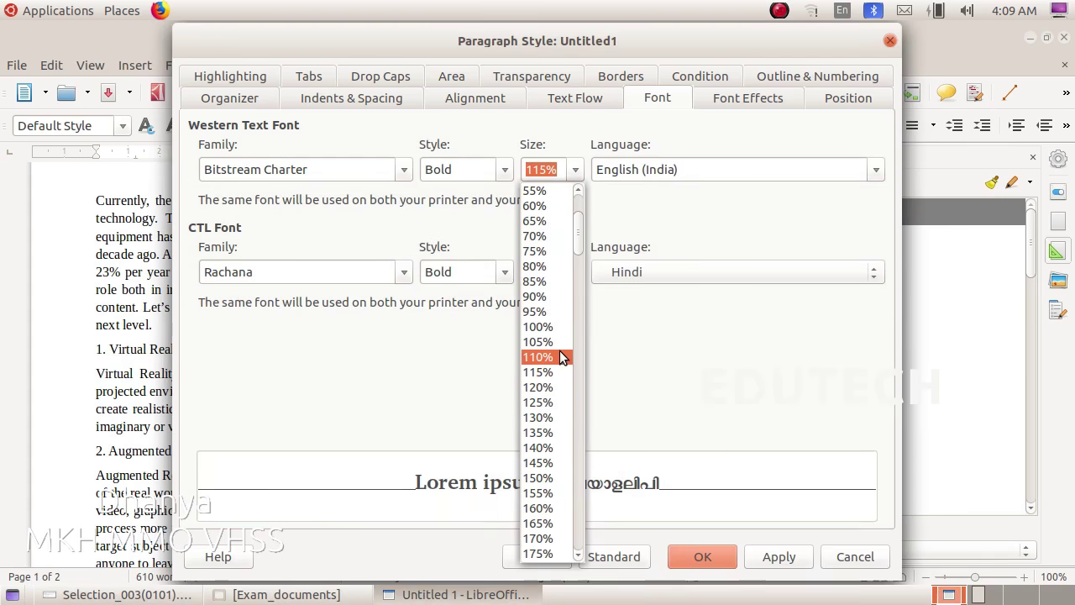
pyautogui.click(562, 353)
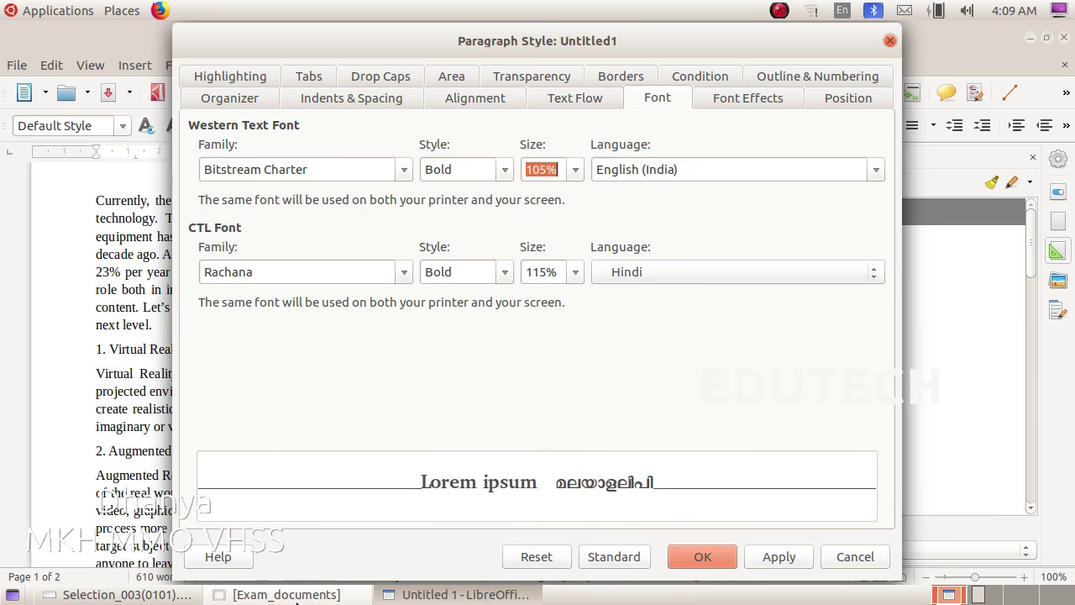
# Check the required font color in the exam question and set the style's font color to Purple.
pyautogui.click(163, 595)
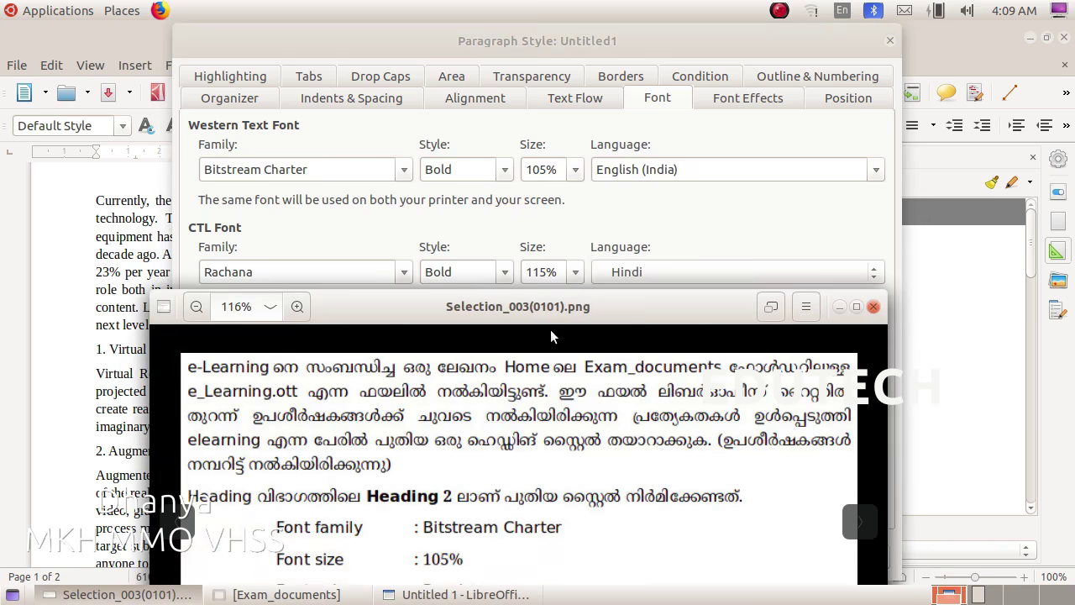
pyautogui.moveTo(553, 314); pyautogui.dragTo(611, 177)
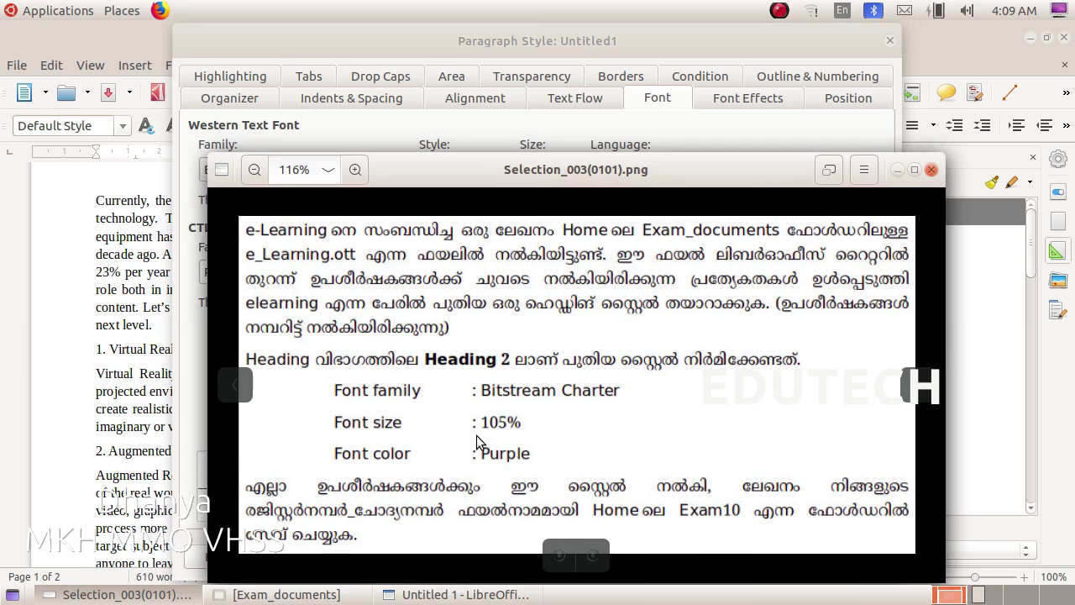
pyautogui.click(897, 170)
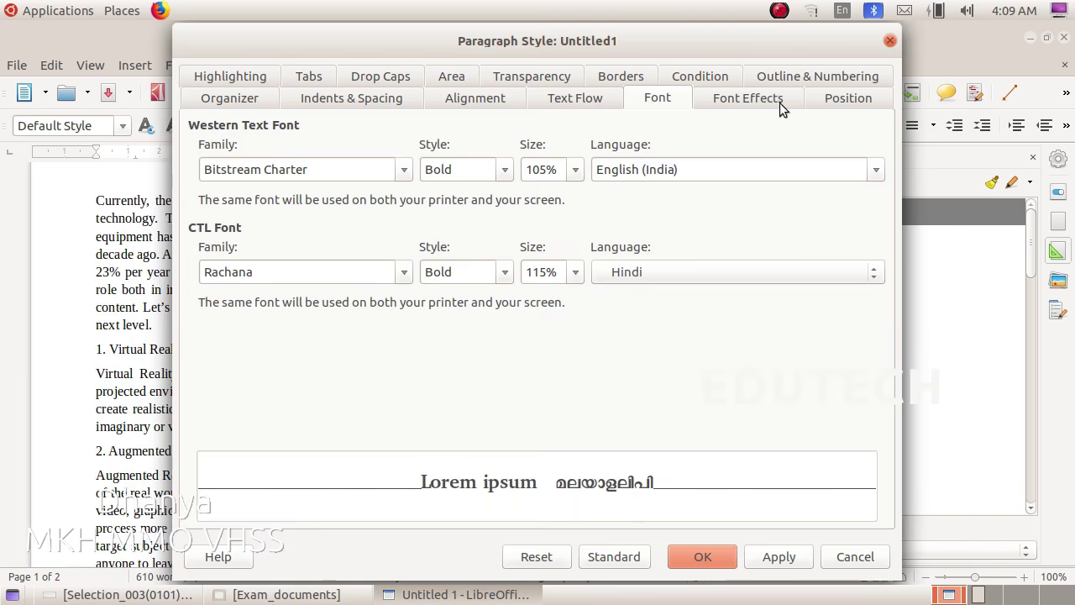
pyautogui.click(744, 101)
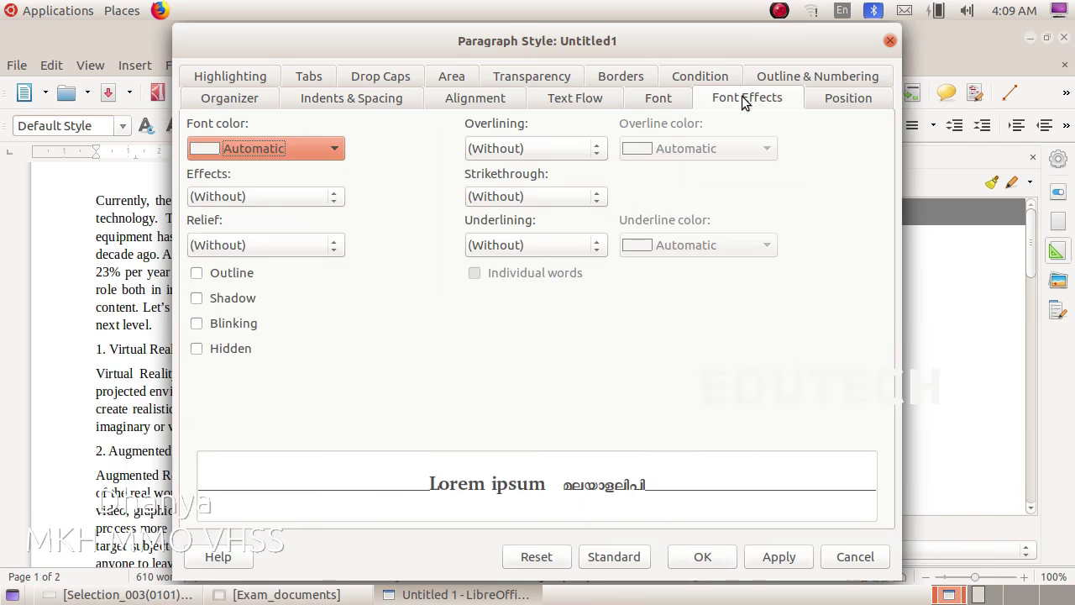
pyautogui.click(327, 148)
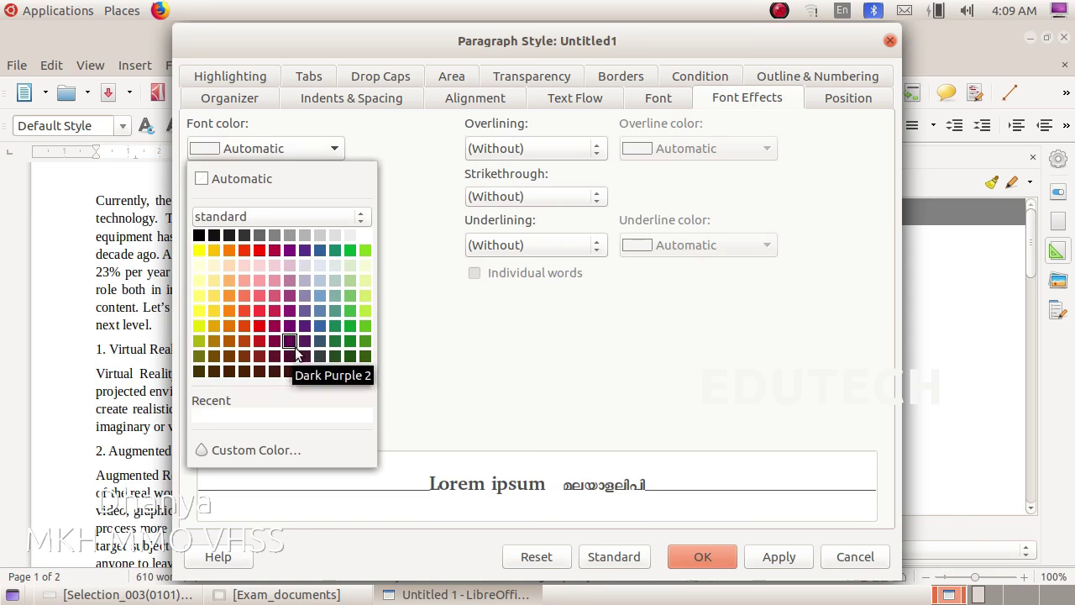
pyautogui.click(288, 250)
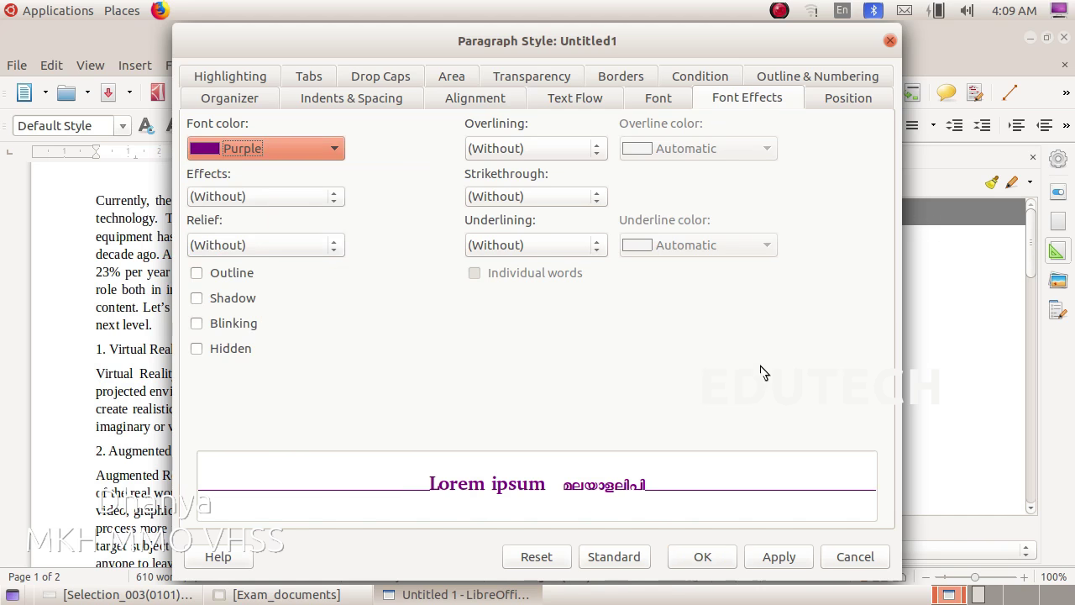
# Name the new paragraph style elearning, as the exam question requires, and save the style.
pyautogui.click(98, 588)
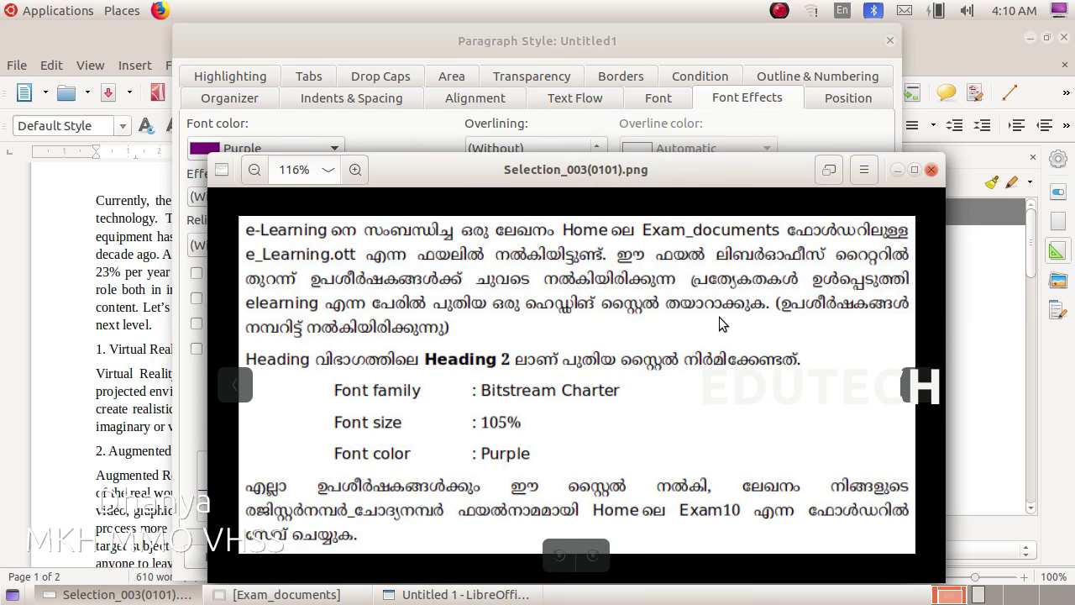
pyautogui.click(457, 594)
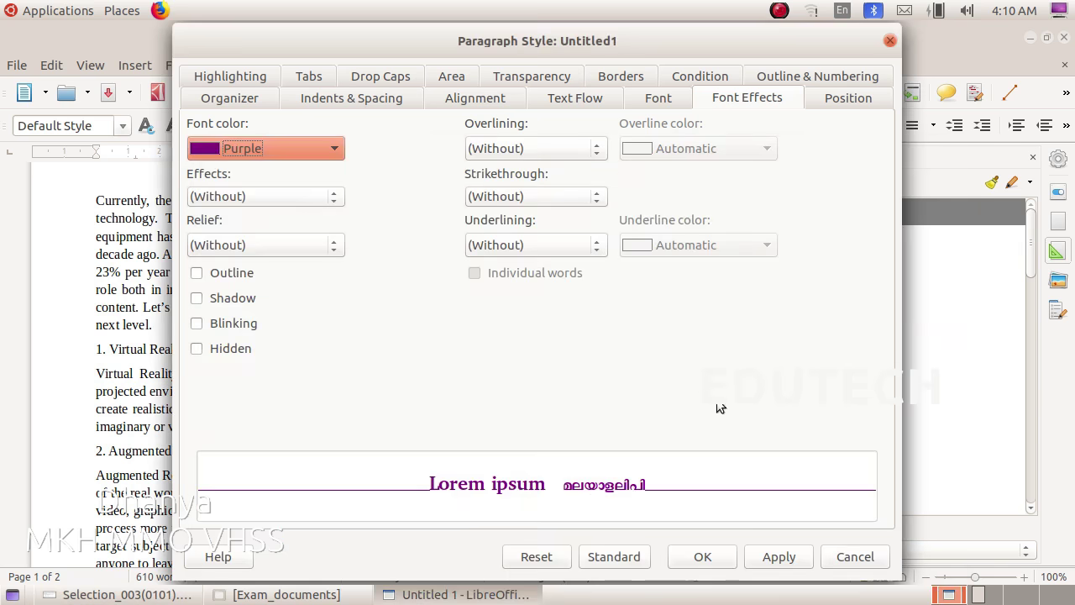
pyautogui.click(218, 99)
pyautogui.moveTo(384, 143); pyautogui.dragTo(251, 138)
pyautogui.write('e')
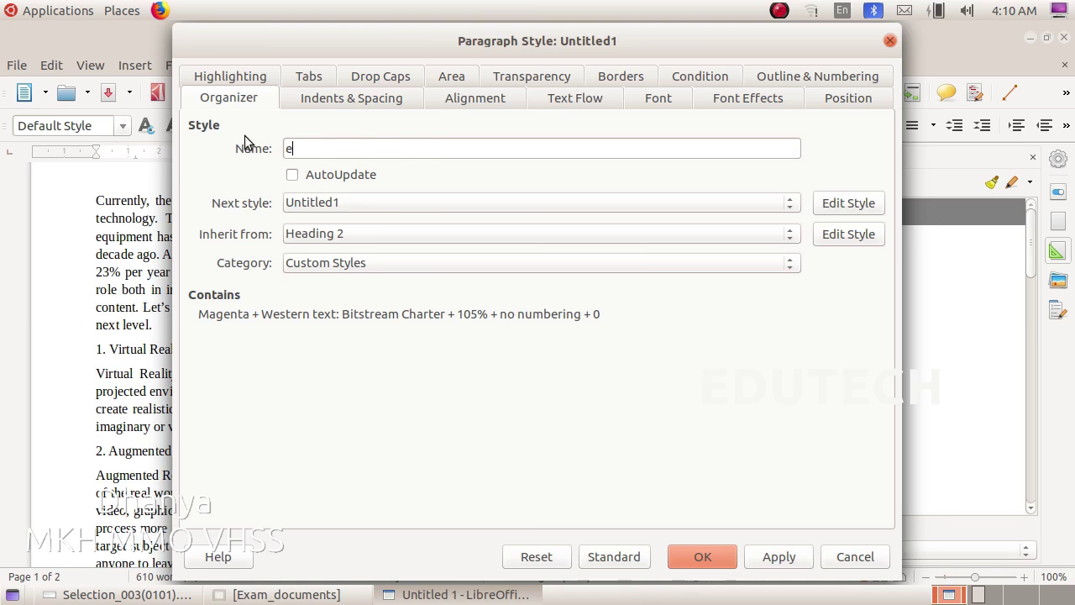
pyautogui.write('learning')
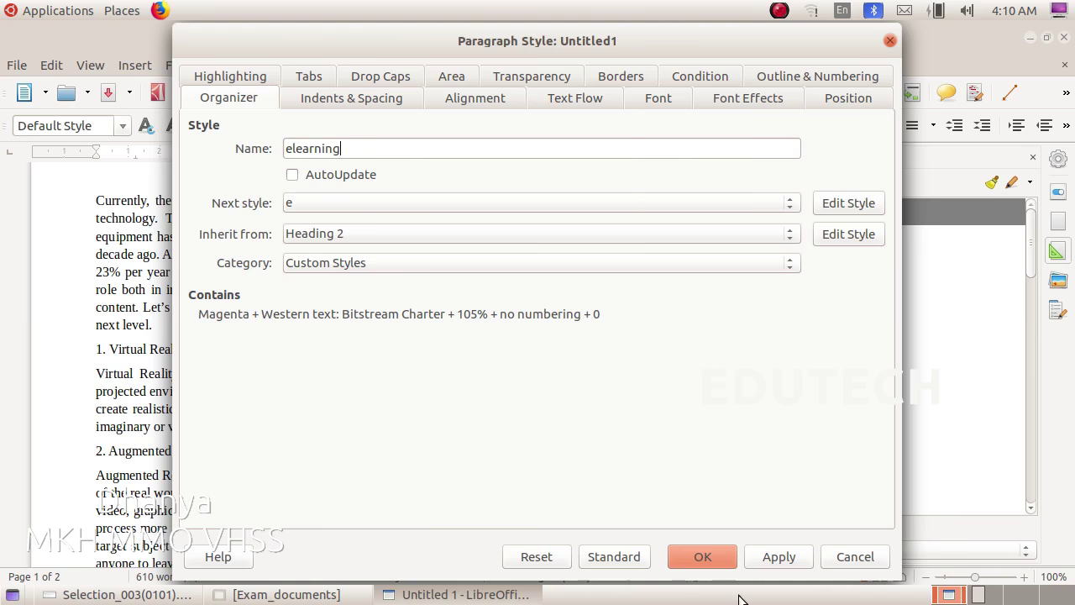
pyautogui.click(770, 559)
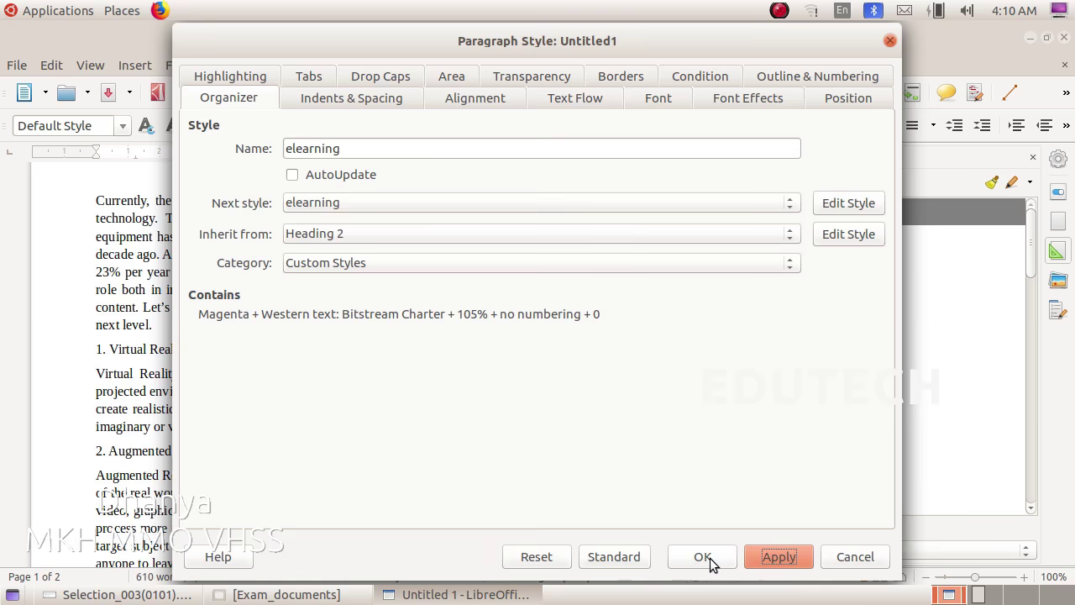
pyautogui.click(709, 559)
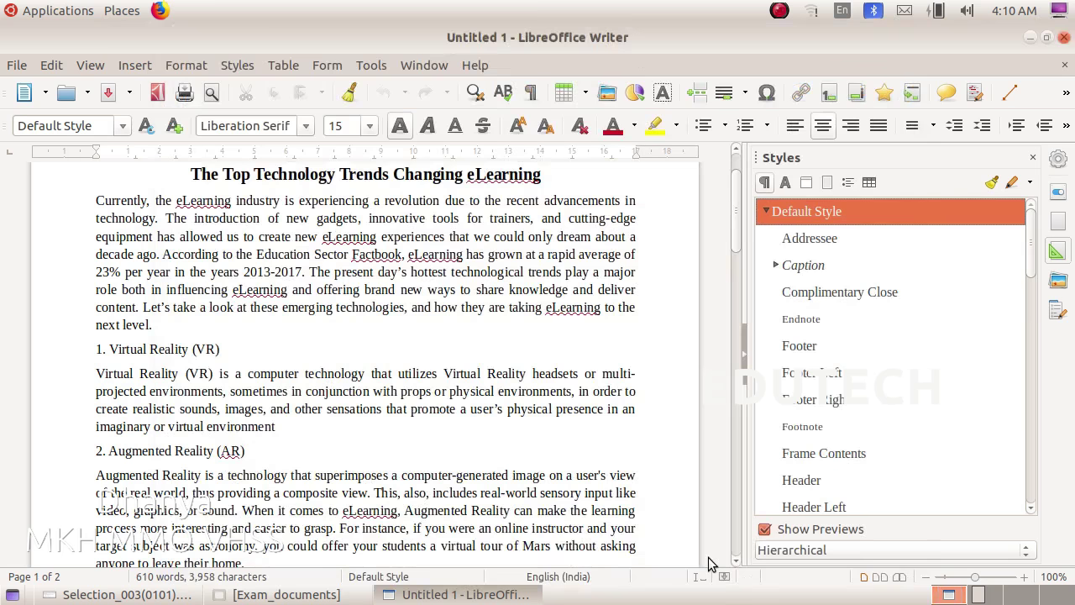
# Check the exam question's instruction for the subheadings and apply the elearning style to the subheading "1. Virtual Reality (VR)".
pyautogui.click(118, 596)
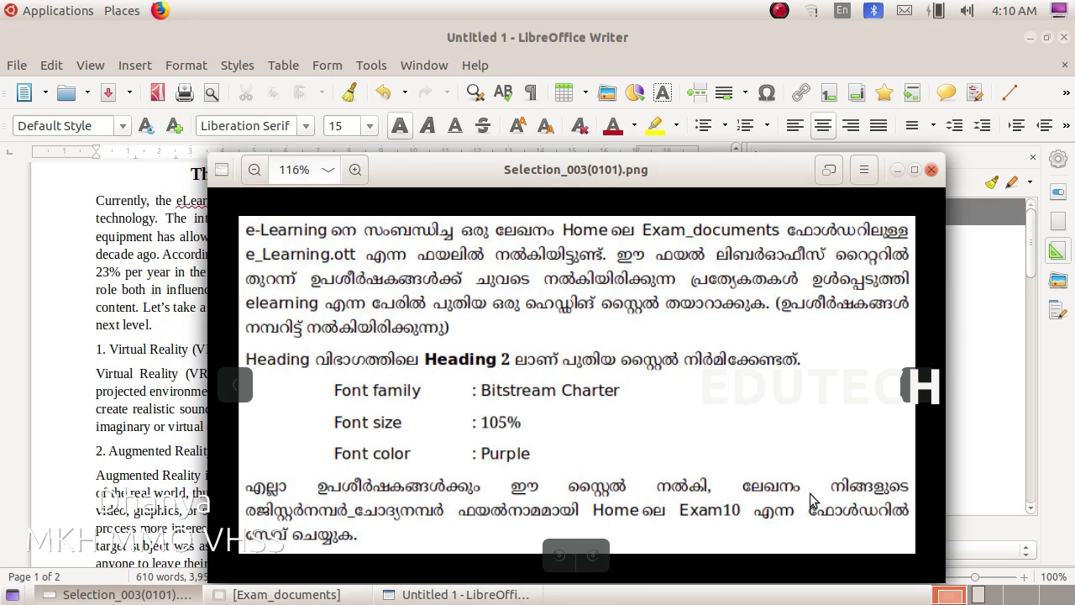
pyautogui.click(148, 334)
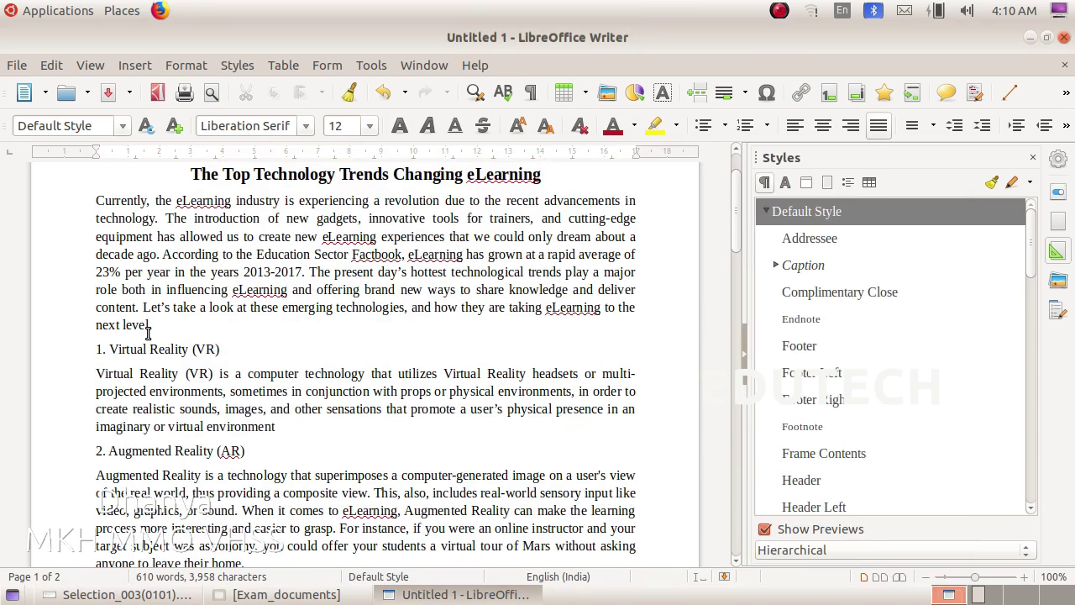
pyautogui.click(163, 594)
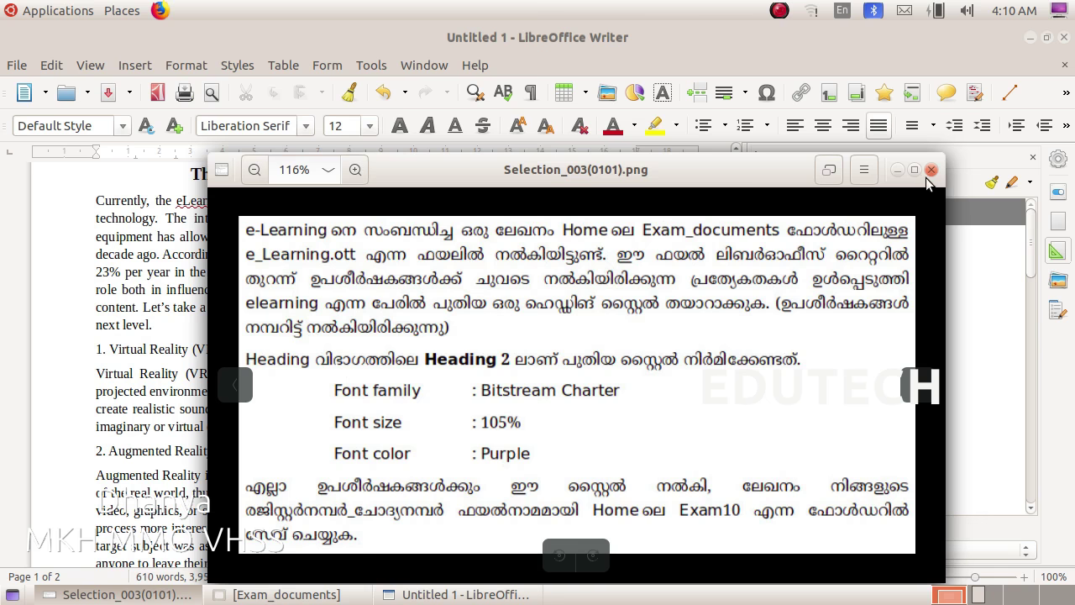
pyautogui.click(897, 170)
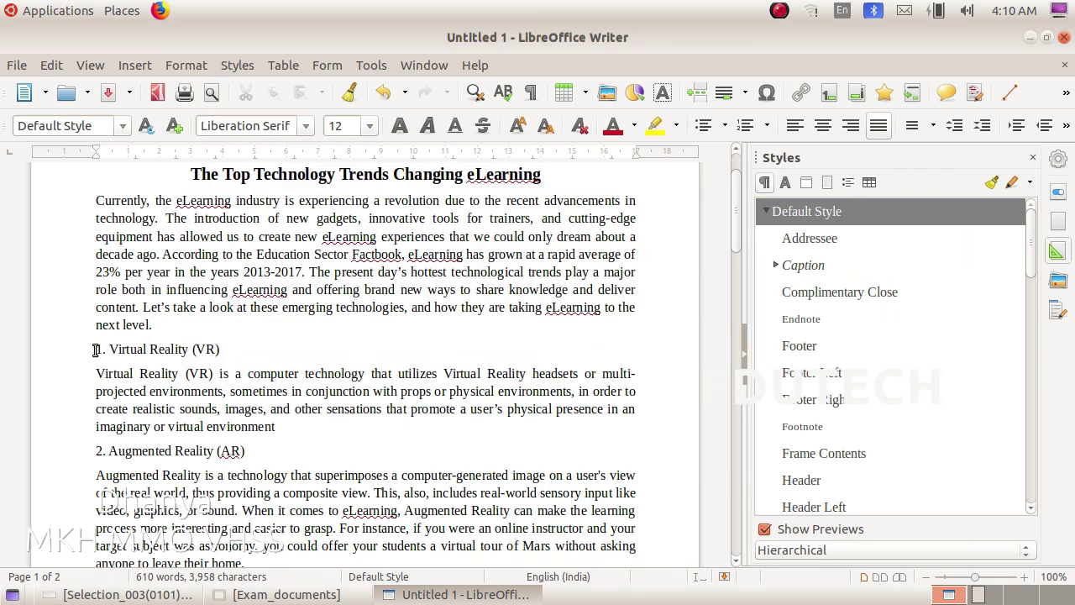
pyautogui.moveTo(95, 349); pyautogui.dragTo(237, 346)
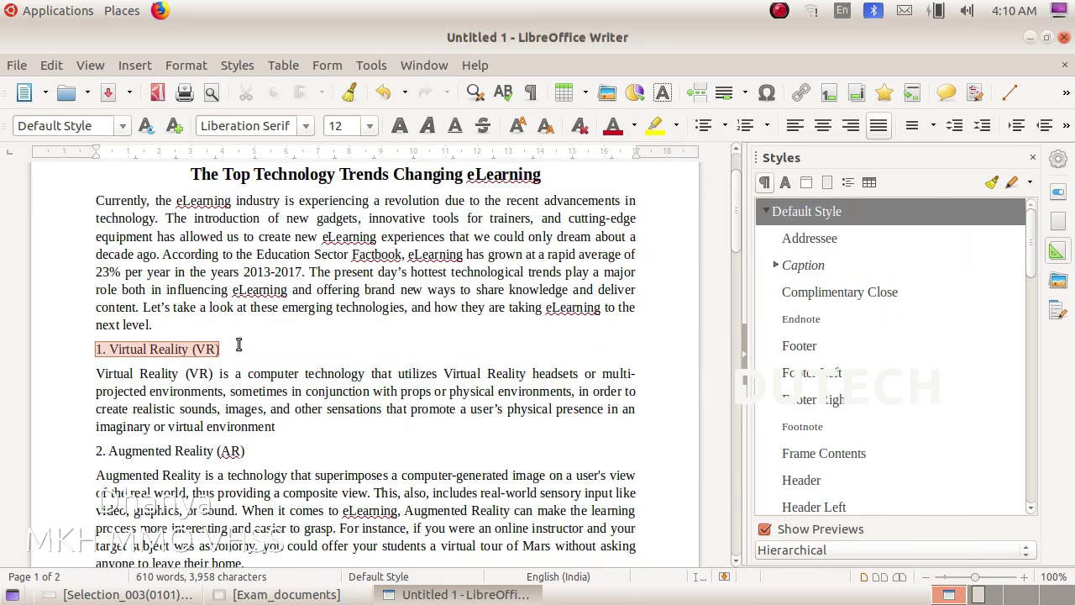
pyautogui.scroll(-4, 979, 315)
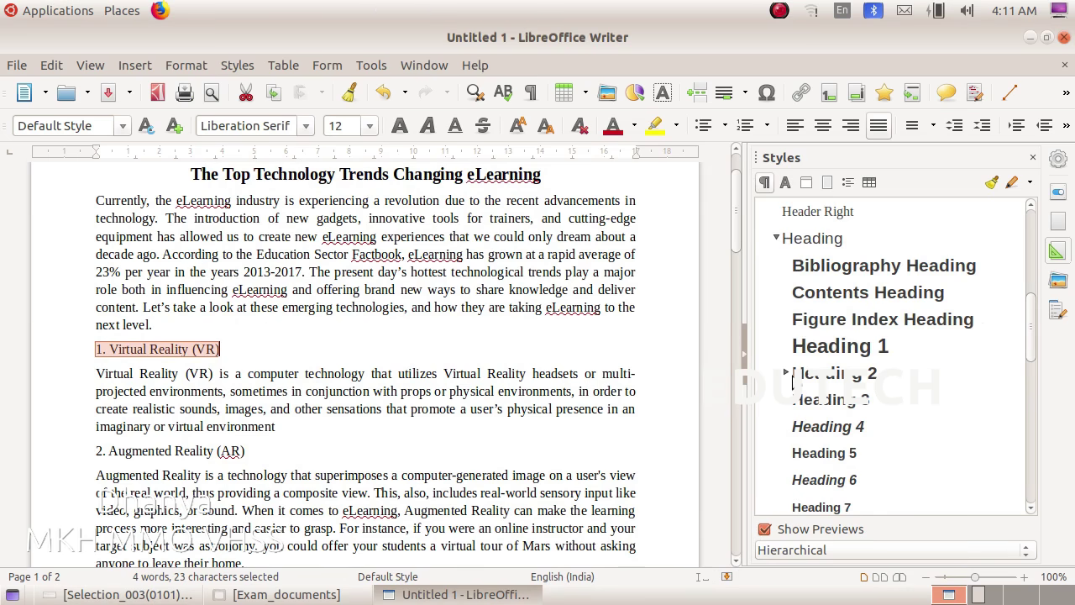
pyautogui.click(788, 374)
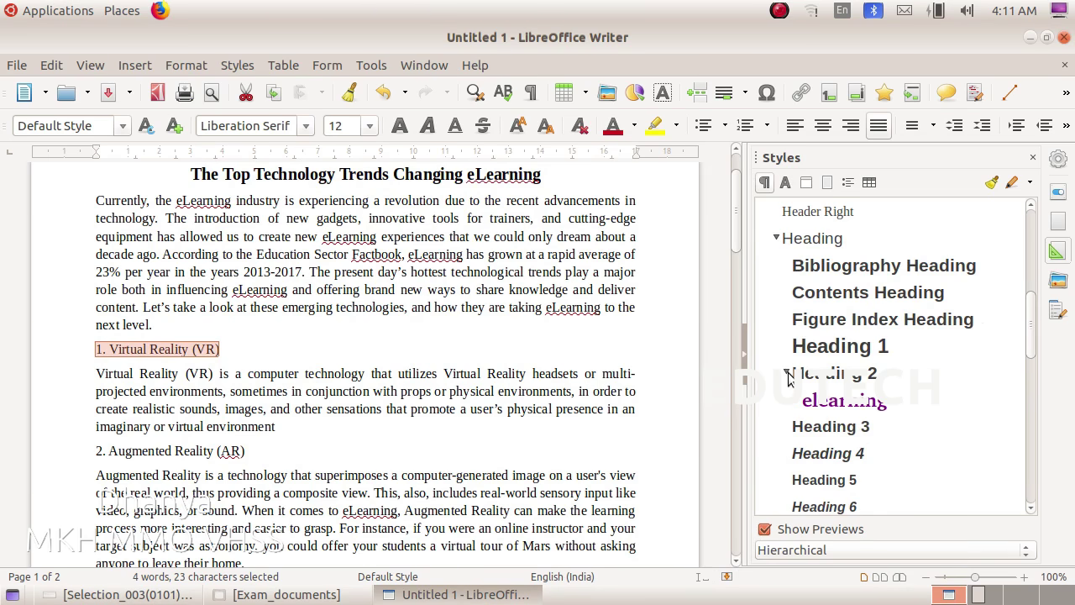
pyautogui.doubleClick(845, 400)
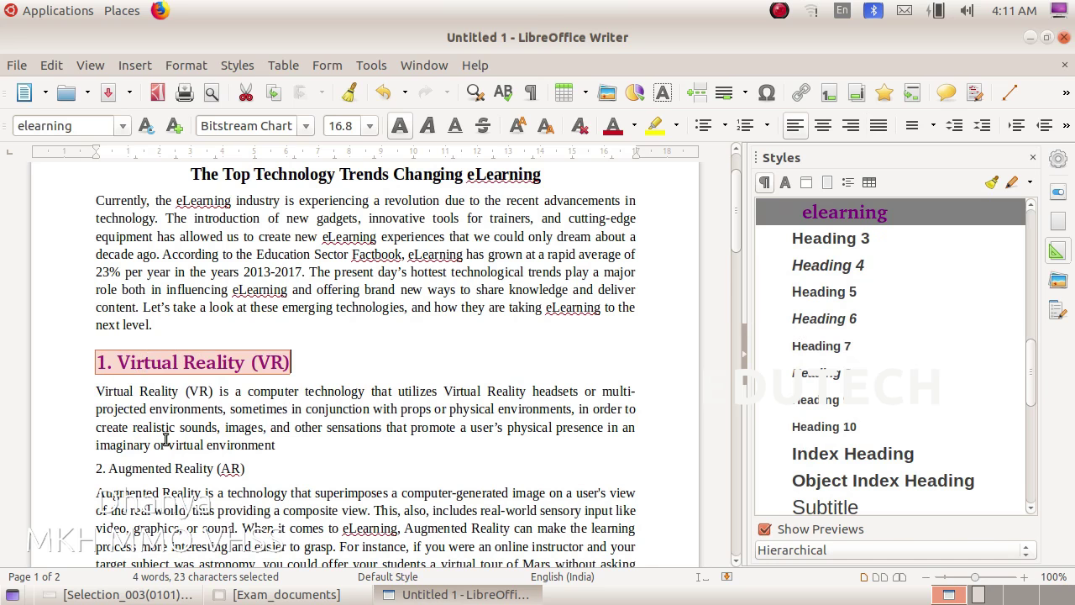
# Apply the elearning paragraph style to the subheading "2. Augmented Reality (AR)".
pyautogui.moveTo(94, 468); pyautogui.dragTo(273, 469)
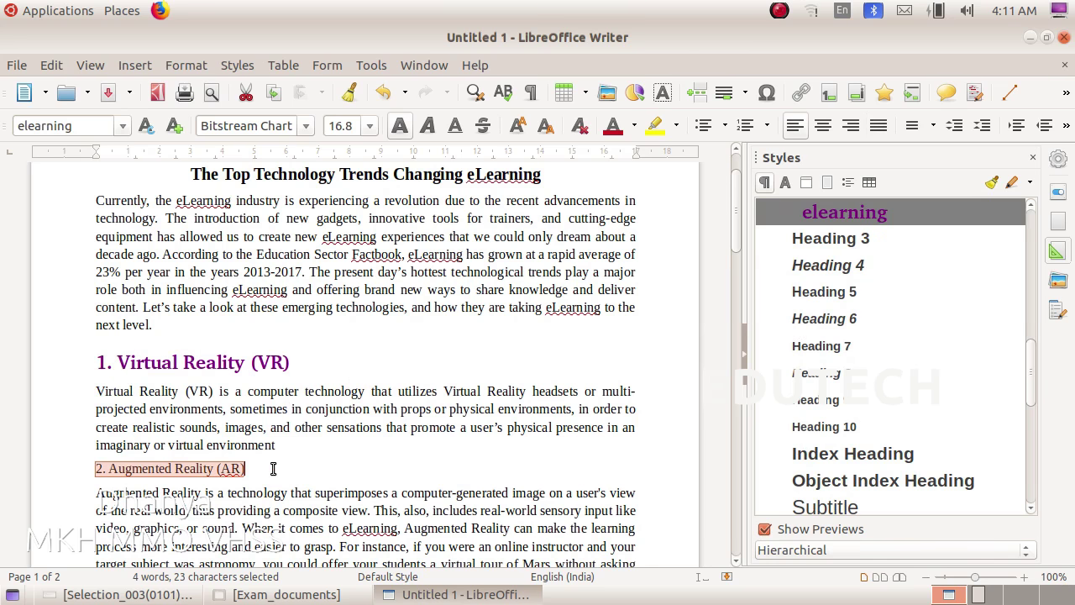
pyautogui.click(118, 128)
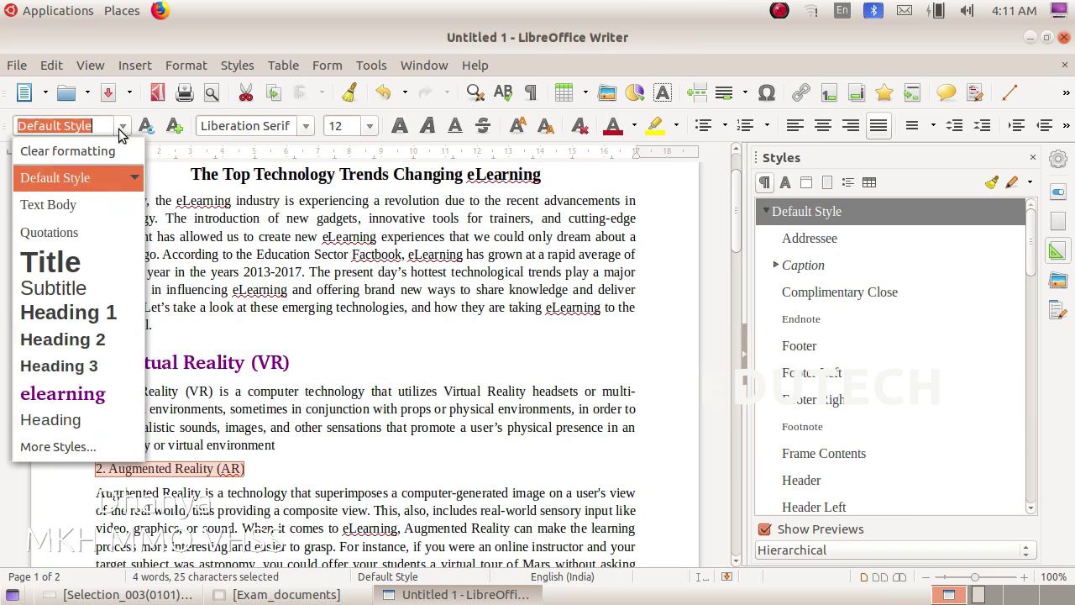
pyautogui.click(90, 408)
# Select subheadings 3 to 6, from "Artificial Intelligence (AI)" through "Wearable Devices", together and apply the elearning style to them.
pyautogui.scroll(-4, 223, 368)
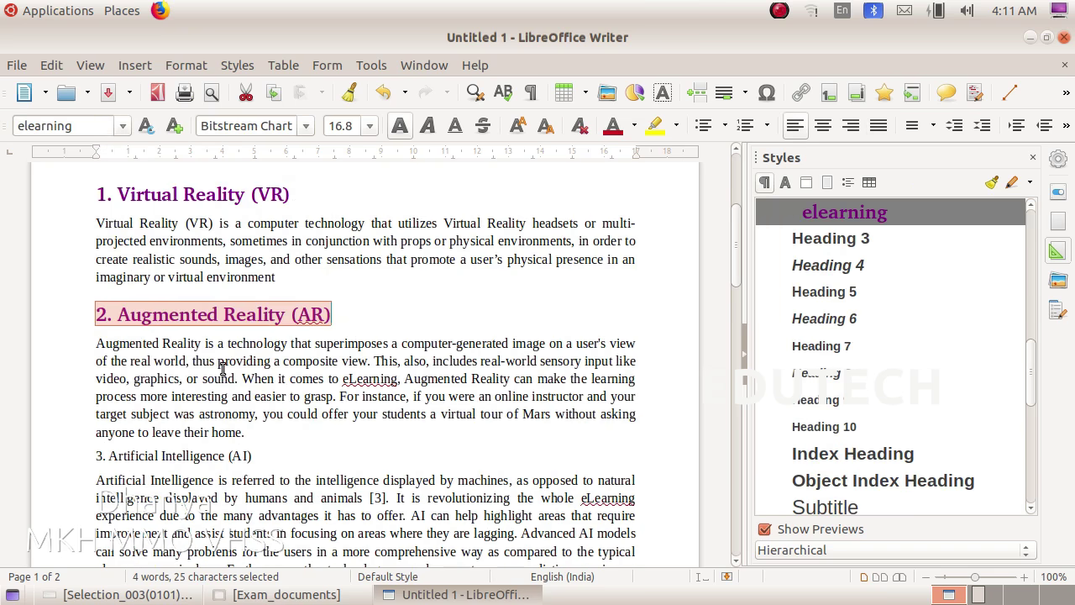
pyautogui.scroll(-1, 222, 368)
pyautogui.moveTo(94, 415); pyautogui.dragTo(277, 409)
pyautogui.scroll(-4, 277, 409)
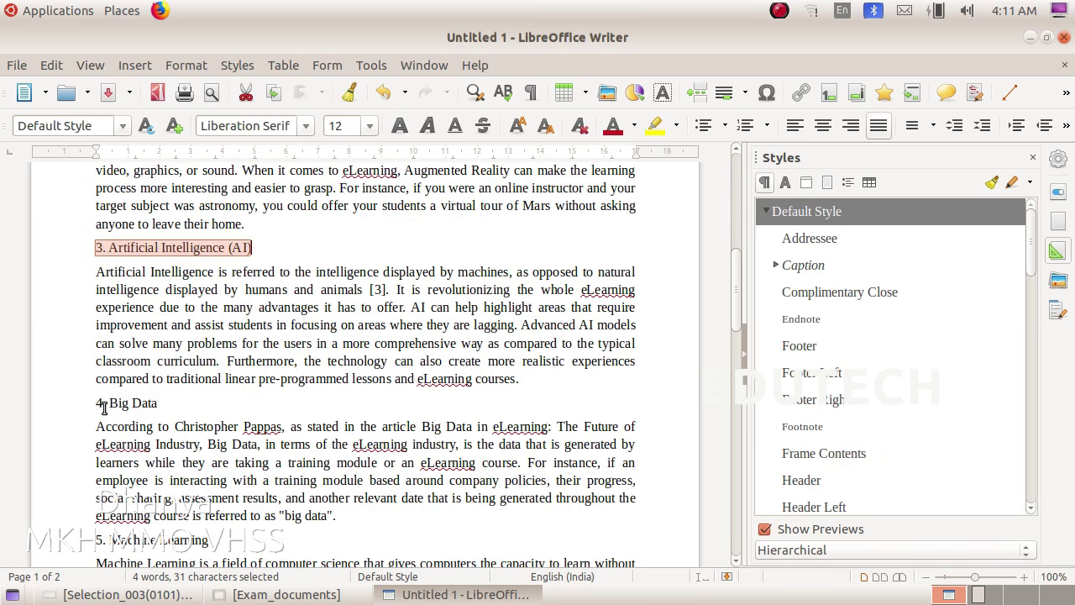
pyautogui.moveTo(90, 404); pyautogui.dragTo(179, 404)
pyautogui.scroll(-4, 181, 407)
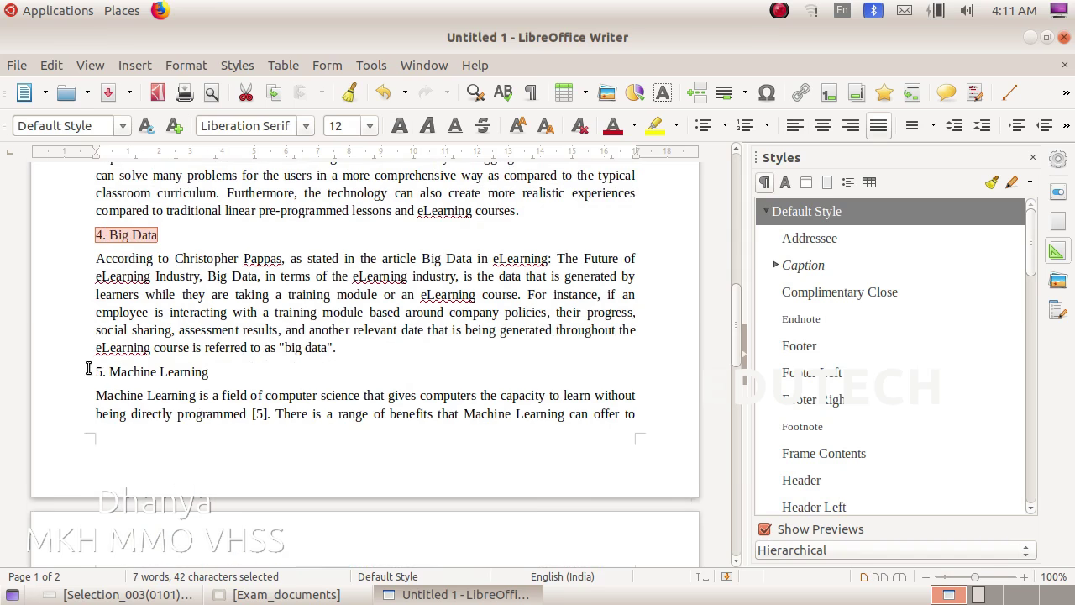
pyautogui.moveTo(90, 371); pyautogui.dragTo(221, 373)
pyautogui.scroll(-2, 232, 377)
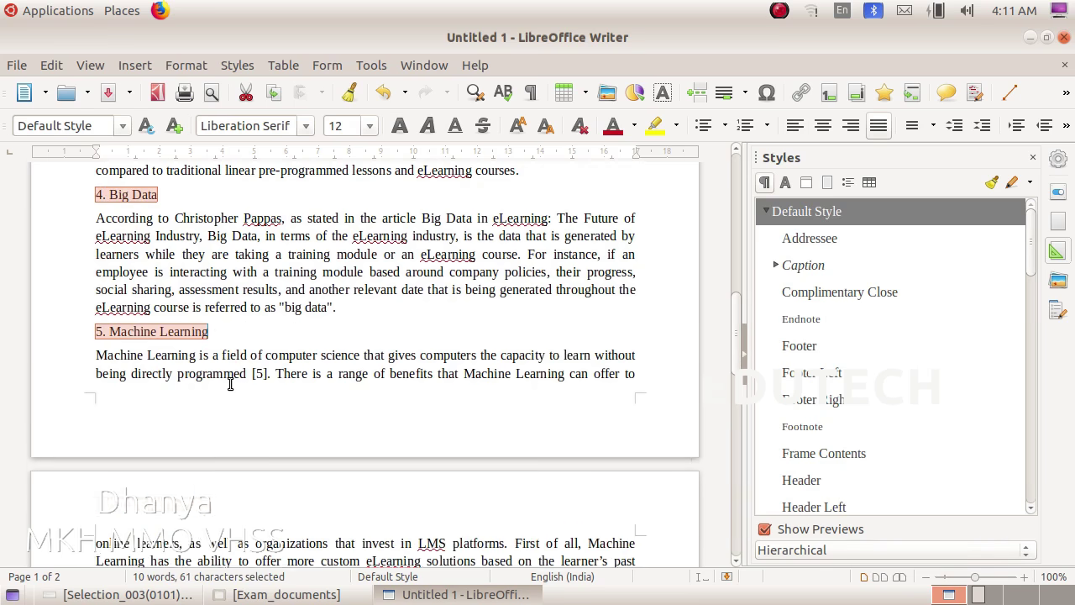
pyautogui.scroll(-7, 231, 384)
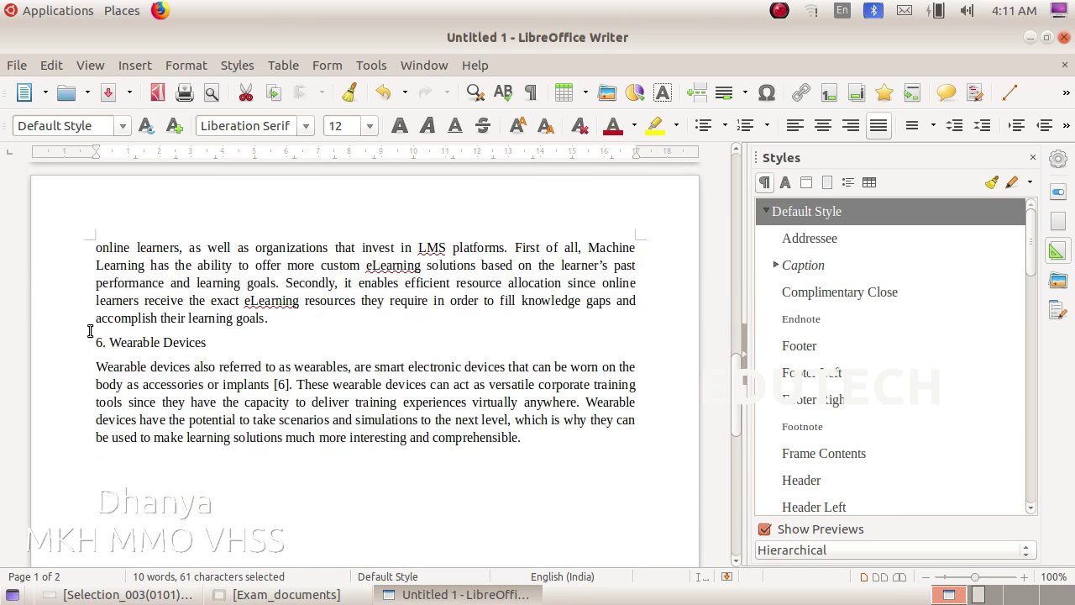
pyautogui.moveTo(90, 344); pyautogui.dragTo(219, 345)
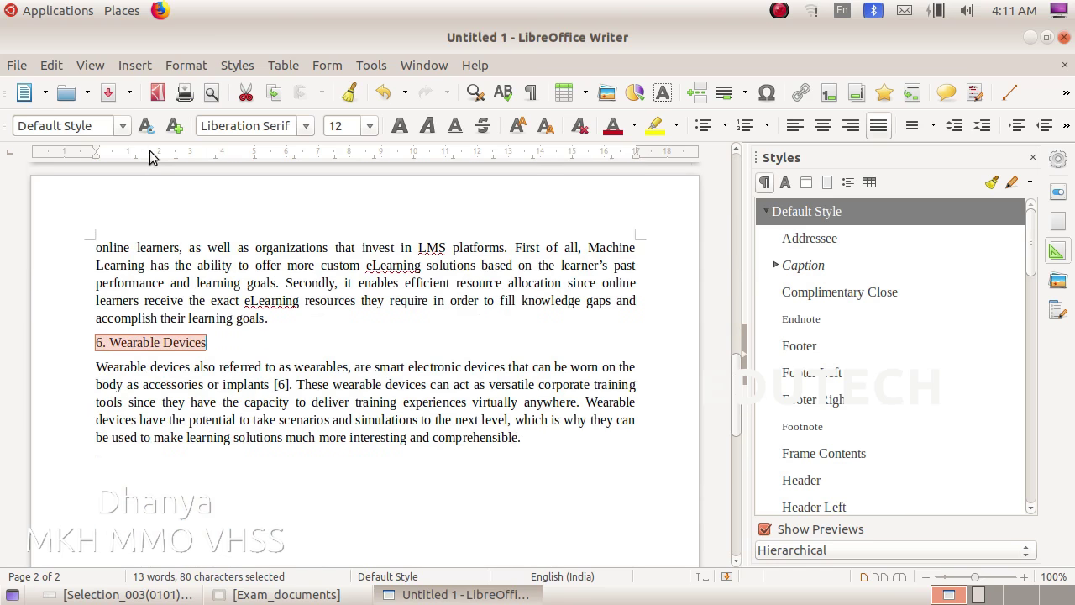
pyautogui.click(123, 127)
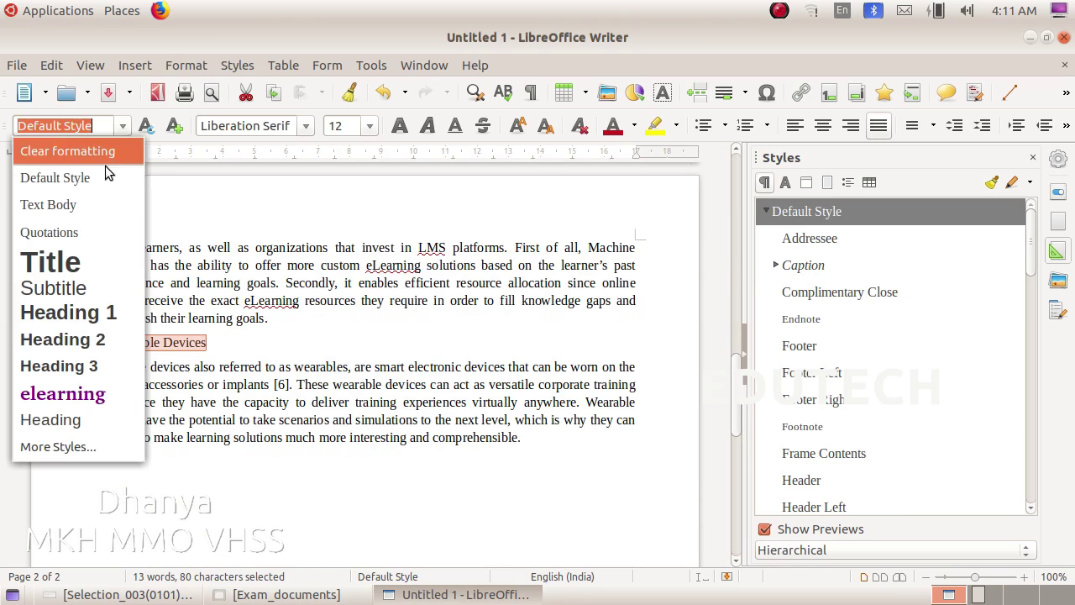
pyautogui.click(102, 397)
pyautogui.click(407, 370)
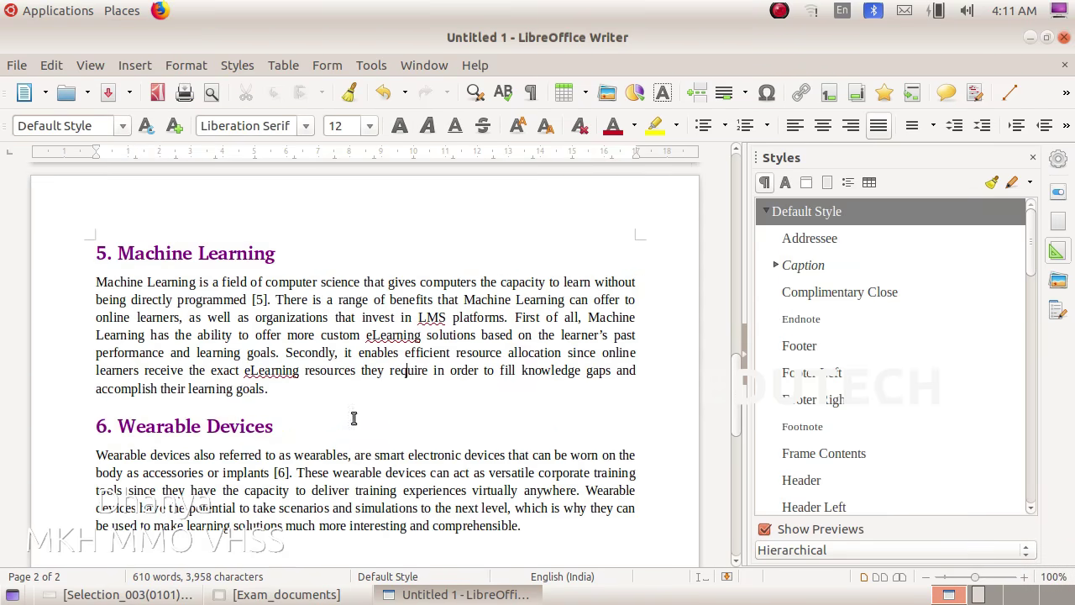
# Save the article in the Exam10 folder in Home, with the register number and question number 2 joined by an underscore as file name.
pyautogui.scroll(20, 341, 396)
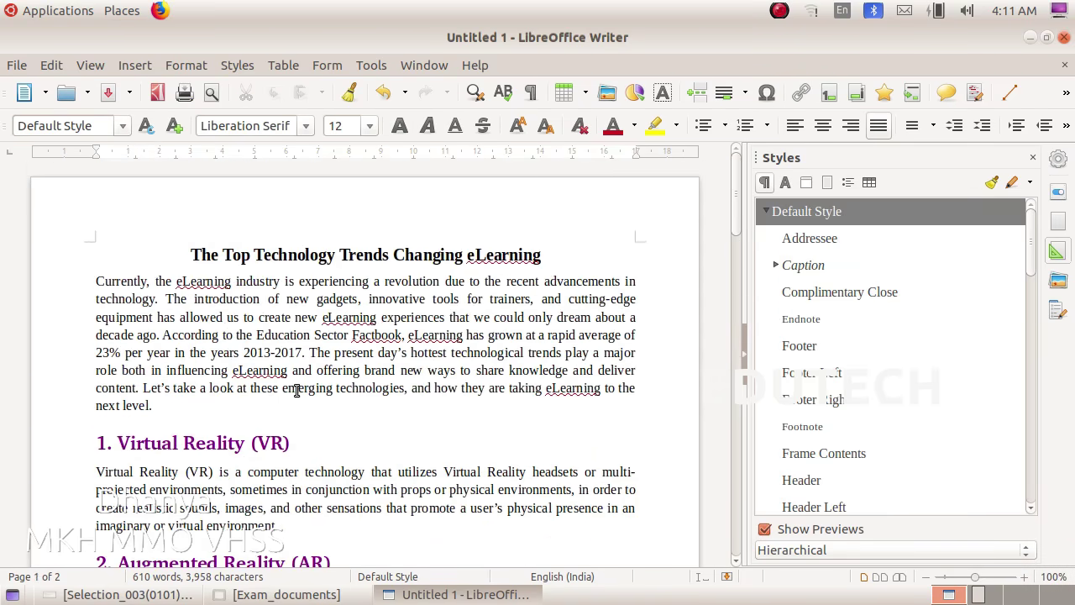
pyautogui.scroll(-20, 401, 401)
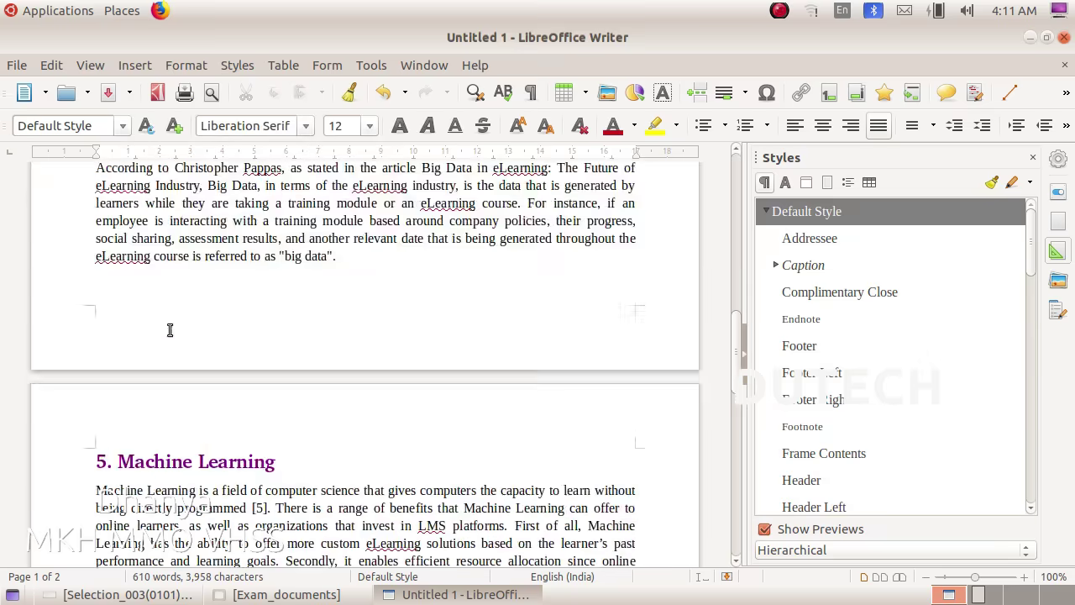
pyautogui.click(25, 66)
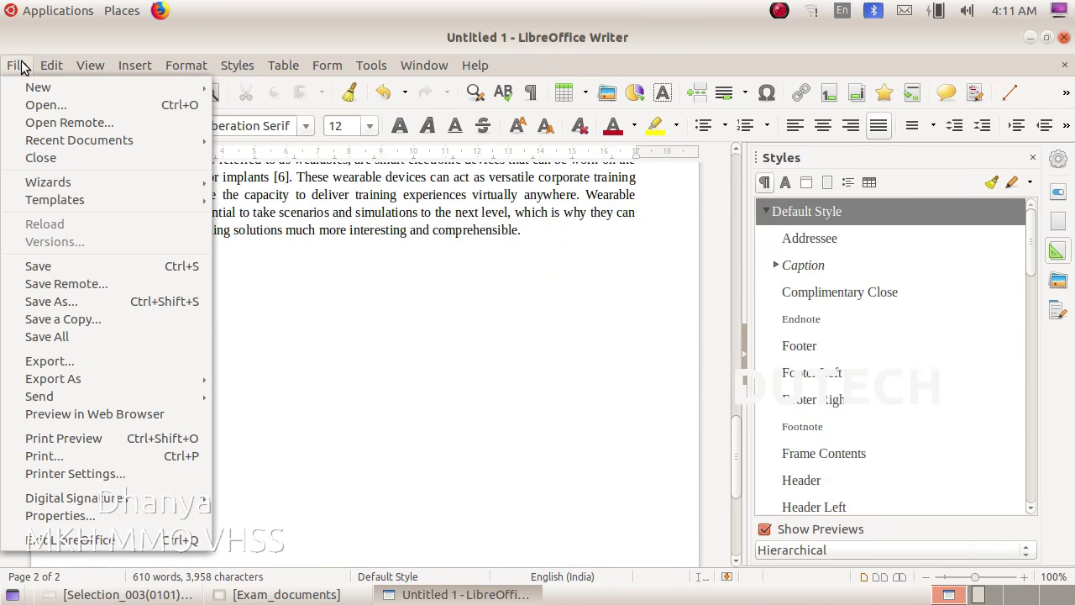
pyautogui.click(102, 300)
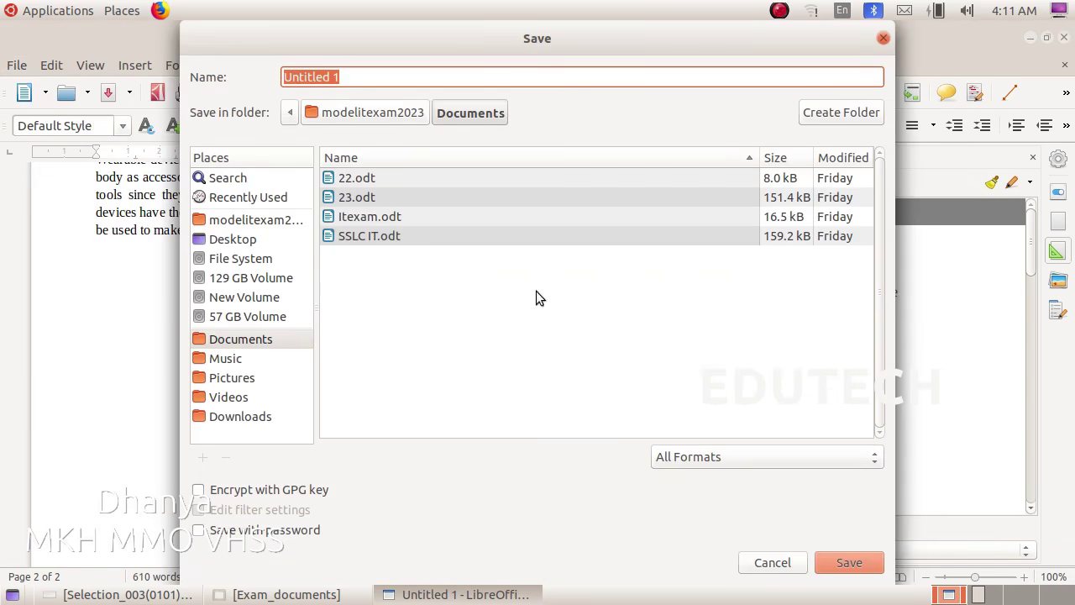
pyautogui.click(247, 220)
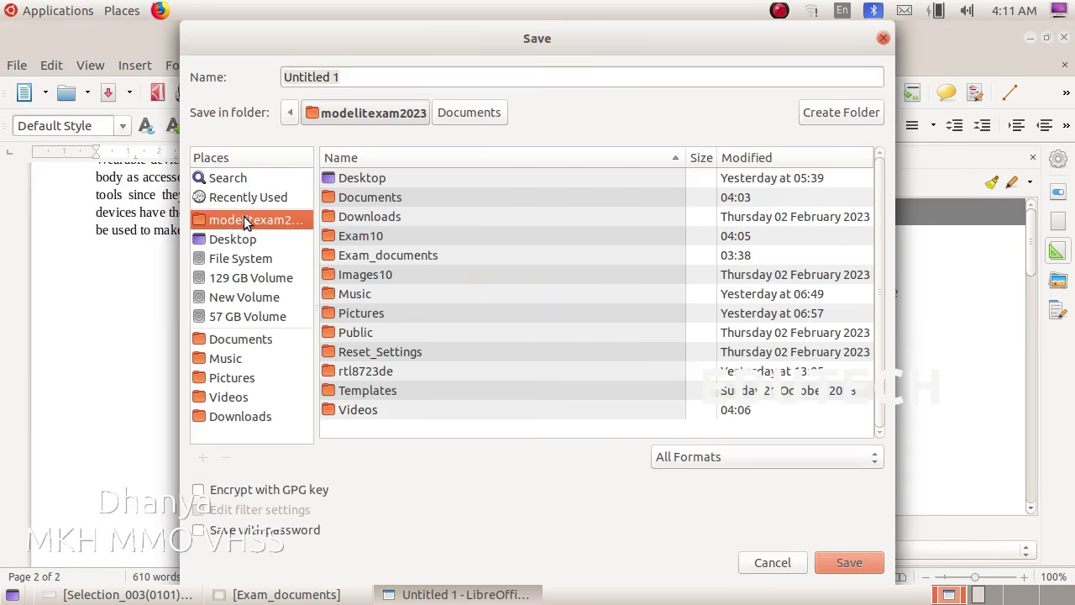
pyautogui.doubleClick(400, 233)
pyautogui.click(372, 77)
pyautogui.moveTo(372, 77); pyautogui.dragTo(221, 74)
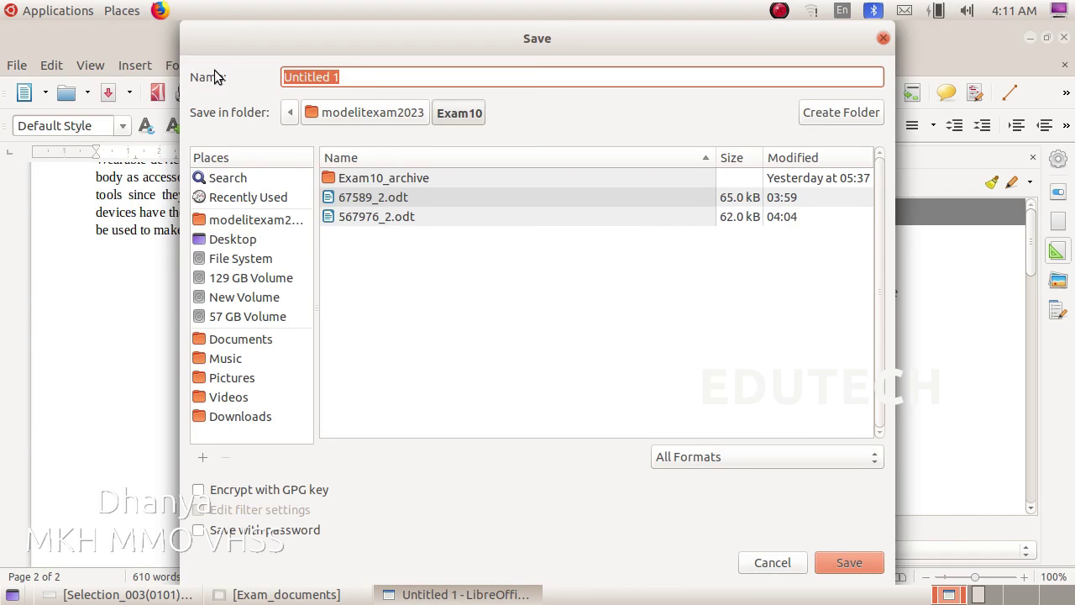
pyautogui.write('56784_2')
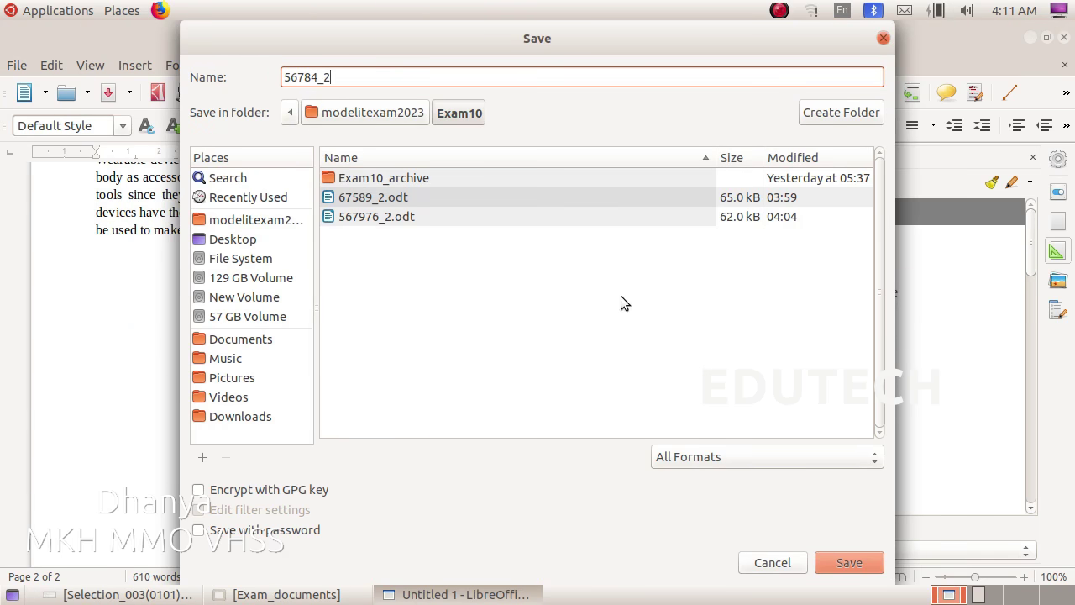
pyautogui.click(882, 568)
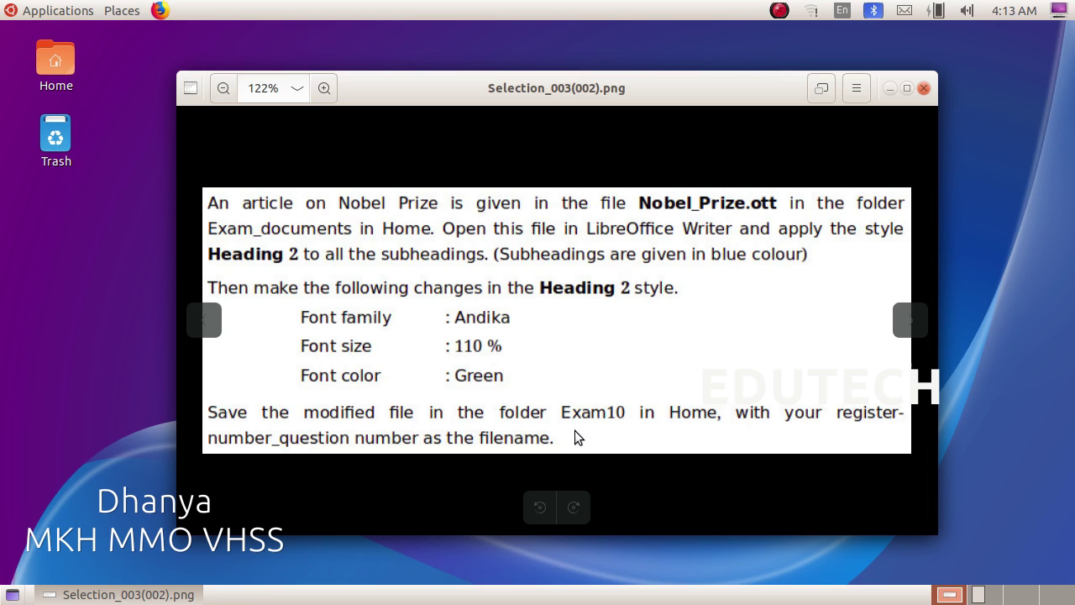
# Show the Malayalam version of the Nobel Prize question and open Nobel_Prize.ott from the Exam_documents folder in Home.
pyautogui.click(910, 320)
pyautogui.scroll(5, 675, 333)
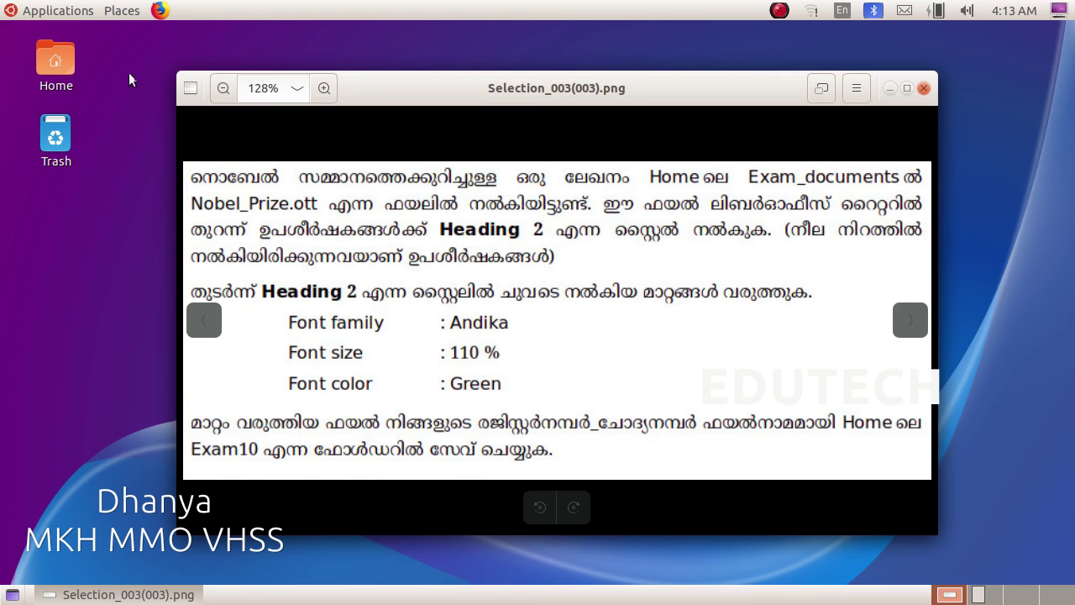
pyautogui.click(130, 9)
pyautogui.click(143, 31)
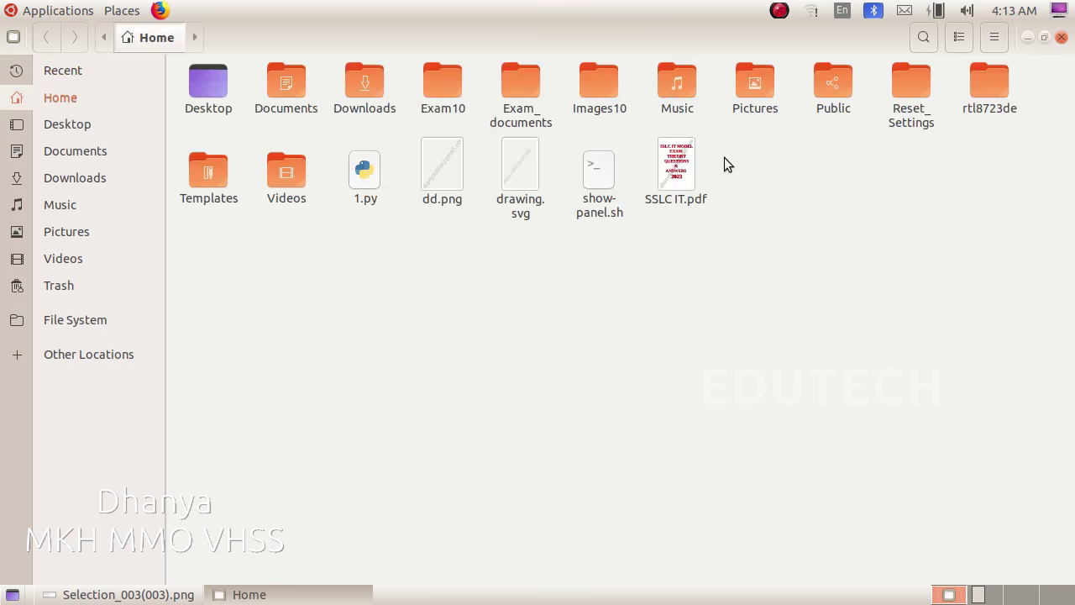
pyautogui.doubleClick(512, 105)
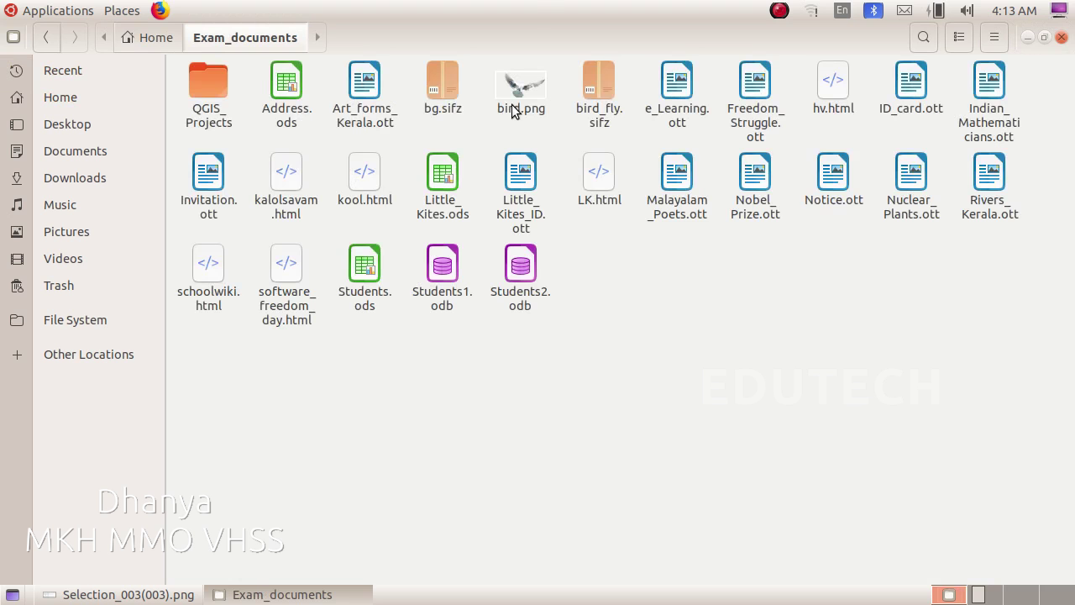
pyautogui.doubleClick(764, 216)
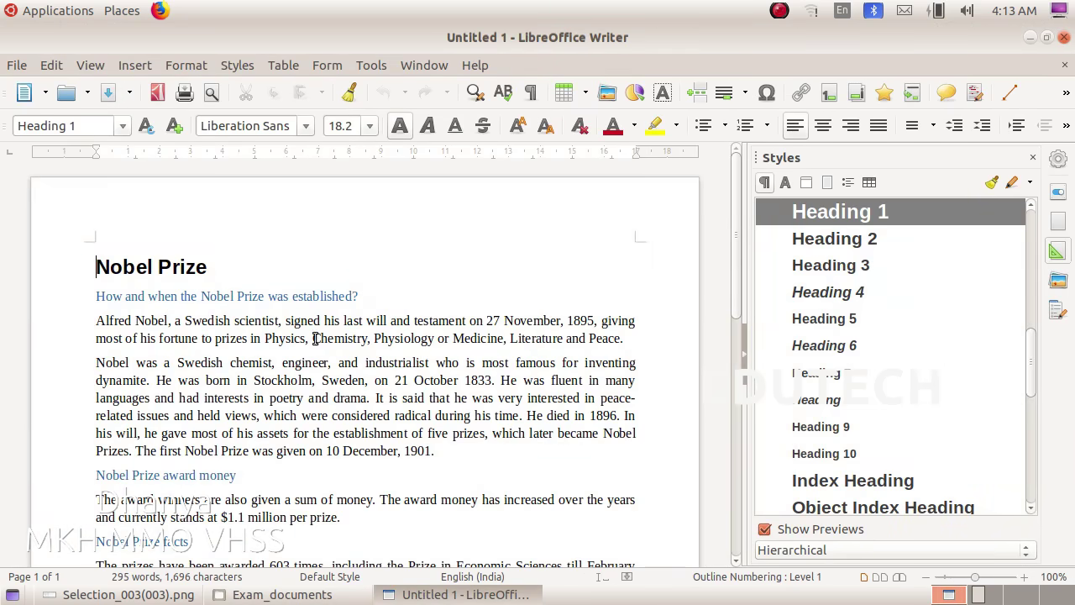
# Check the Nobel Prize question, open the Heading 2 paragraph style for modification and set its Western font family to Andika.
pyautogui.click(166, 596)
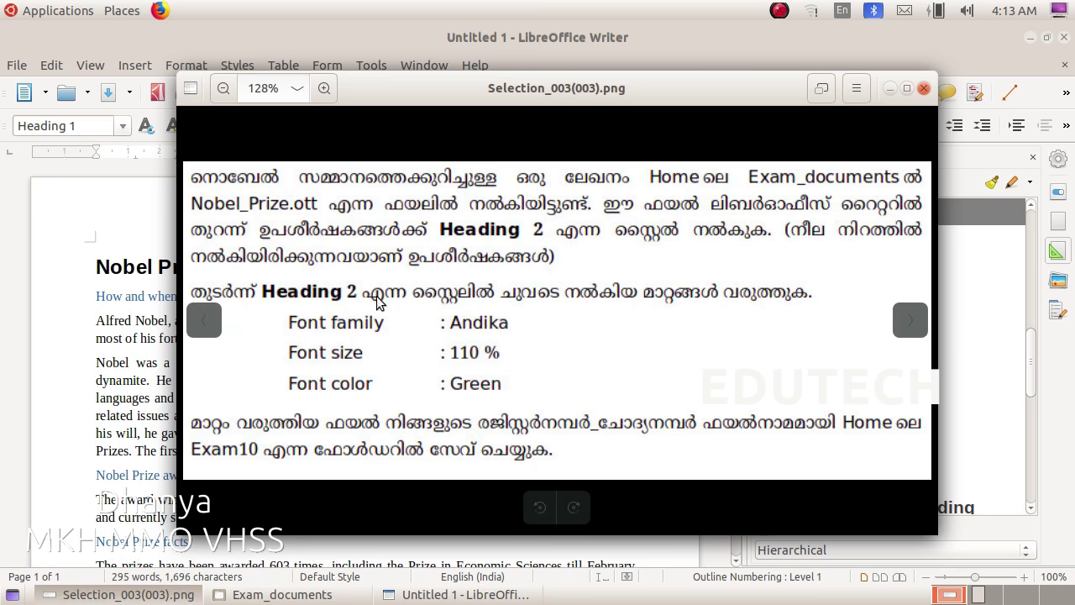
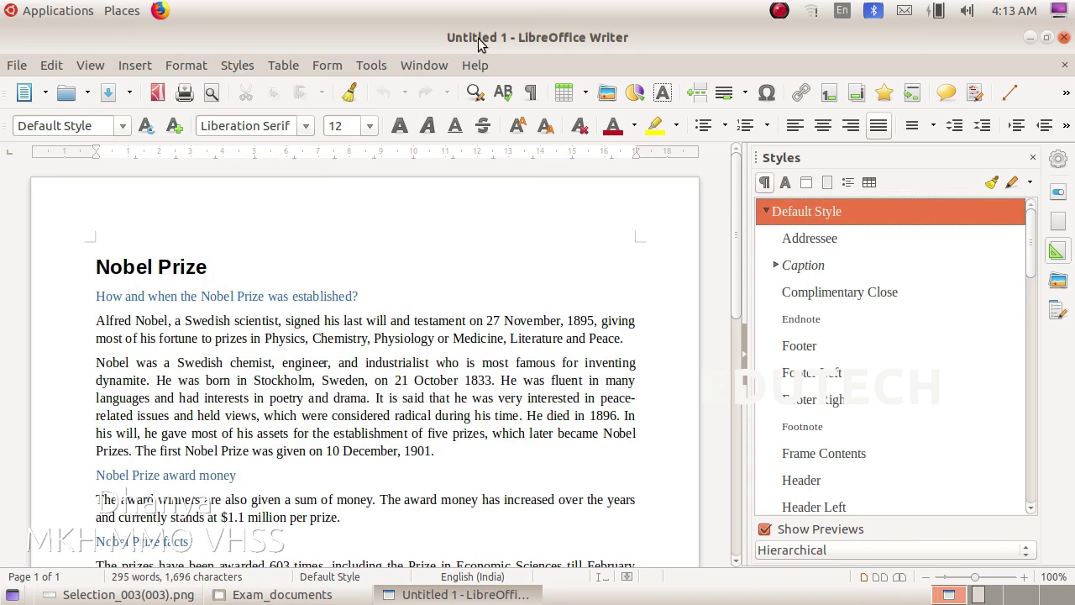
pyautogui.scroll(-9, 887, 471)
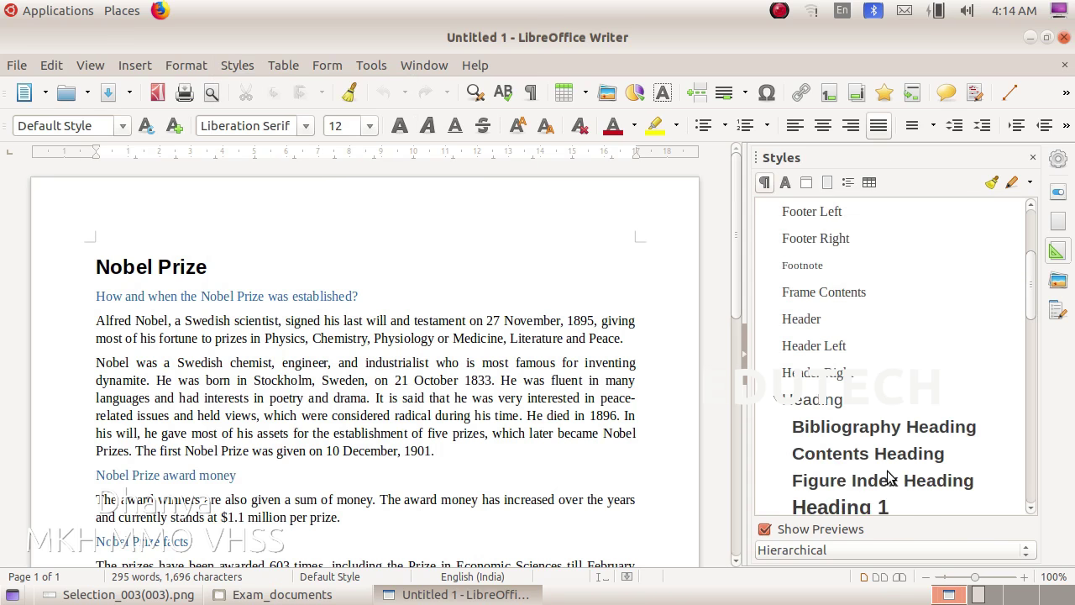
pyautogui.click(844, 381)
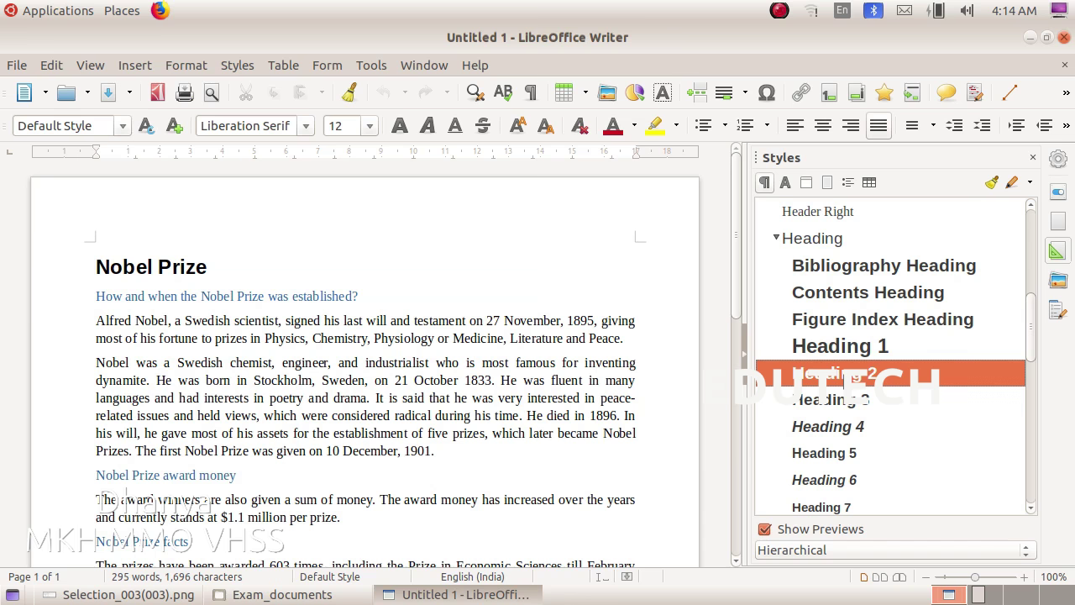
pyautogui.rightClick(843, 380)
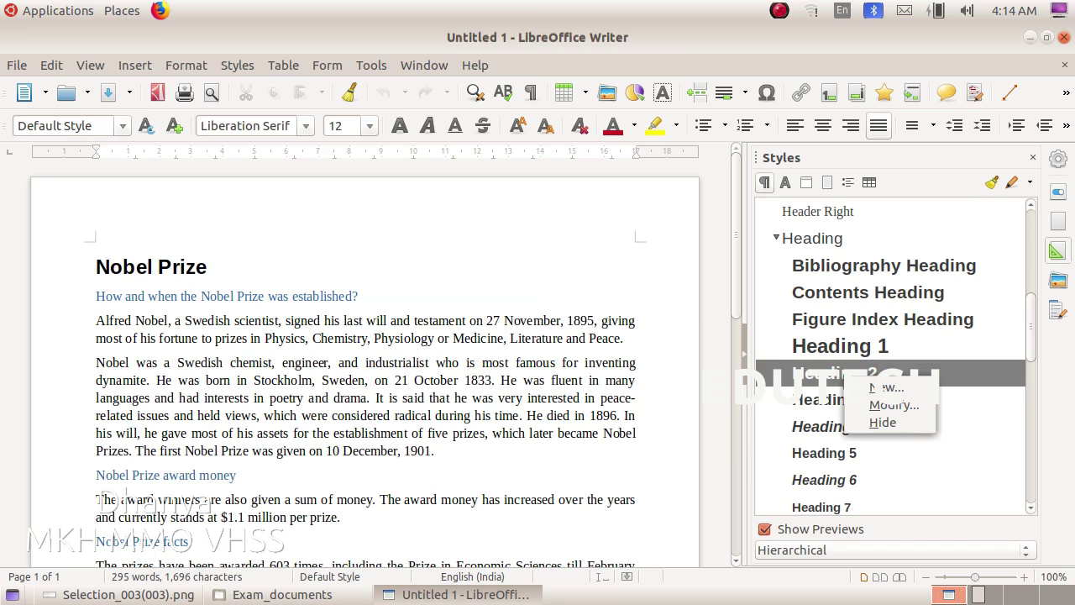
pyautogui.click(912, 407)
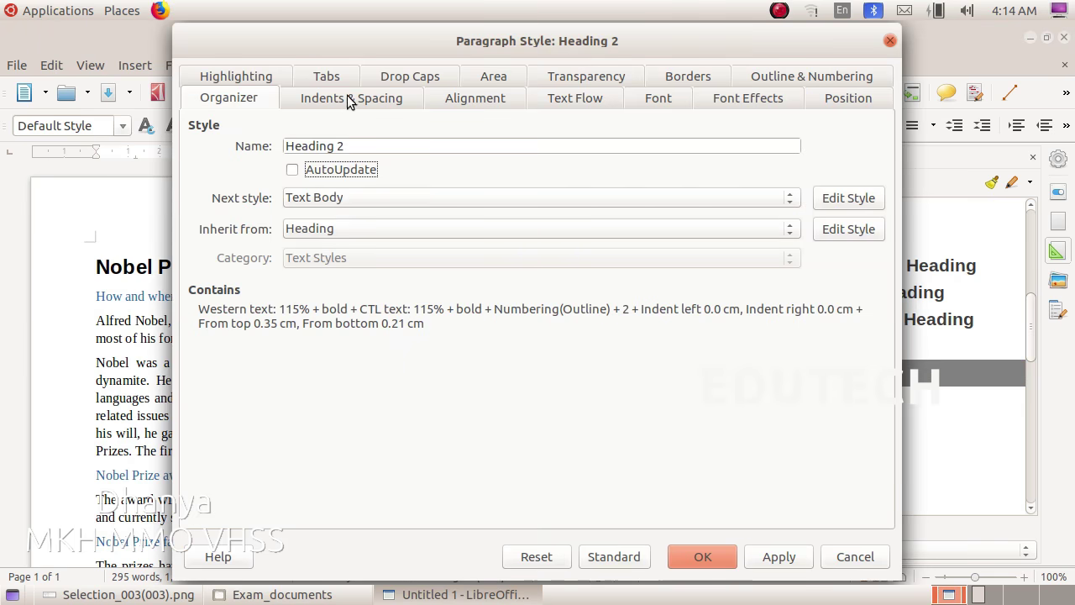
pyautogui.click(677, 102)
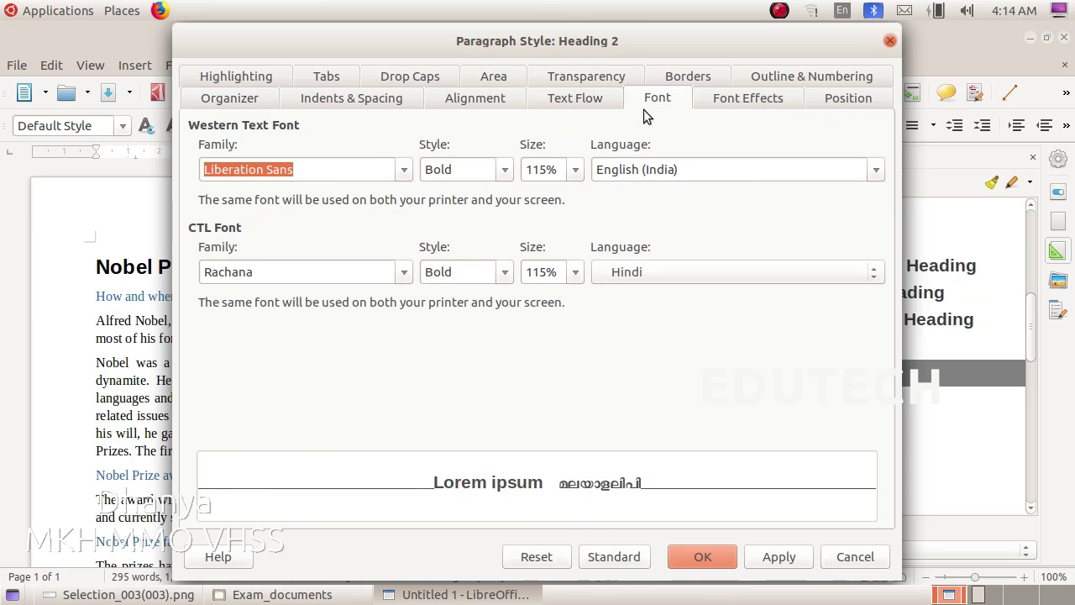
pyautogui.click(407, 175)
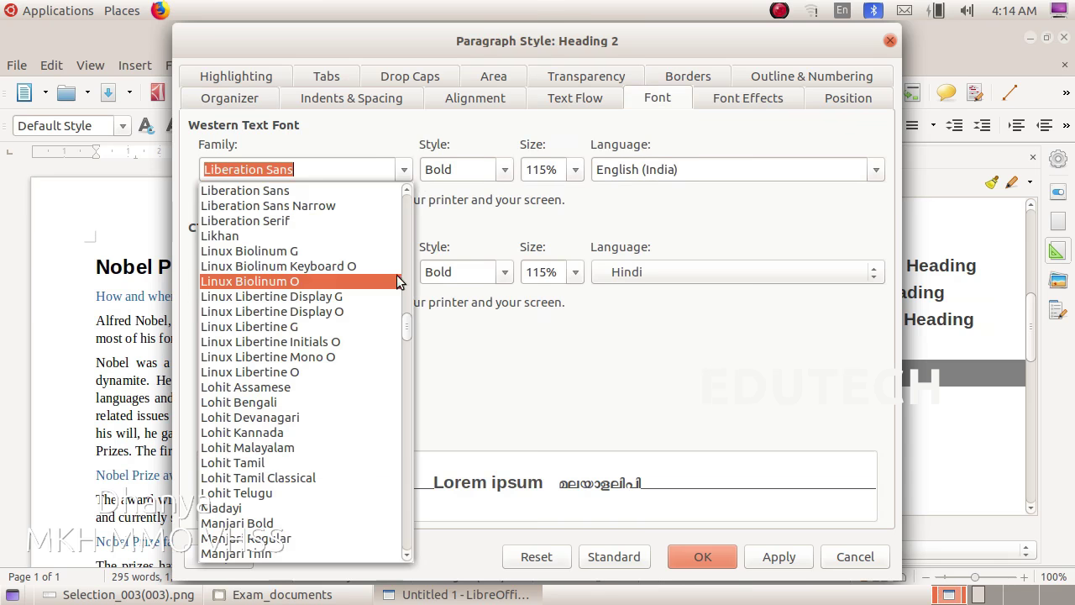
pyautogui.moveTo(407, 327); pyautogui.dragTo(395, 215)
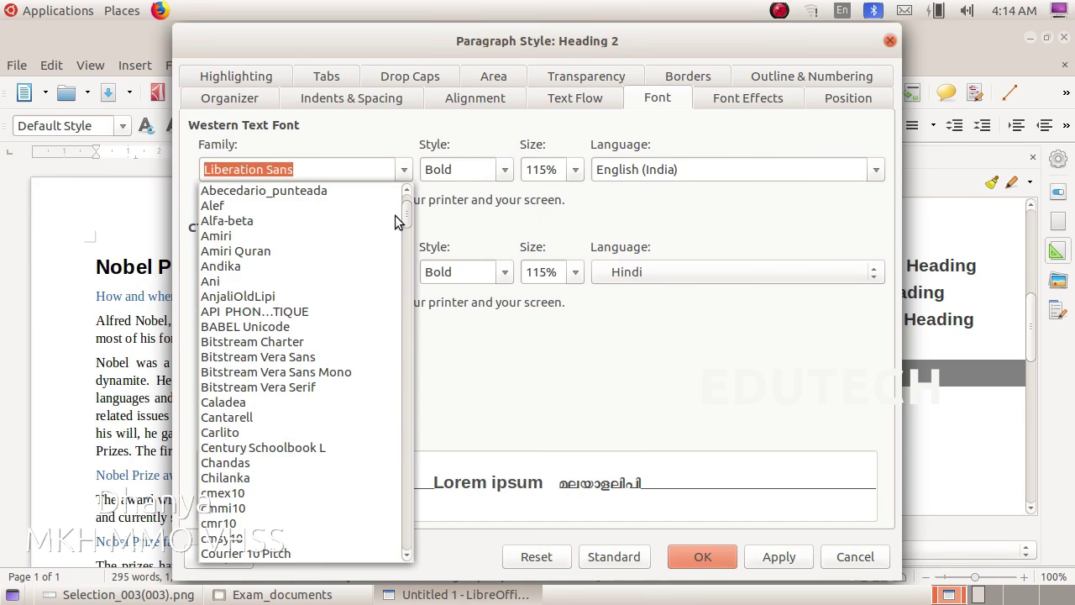
pyautogui.click(260, 268)
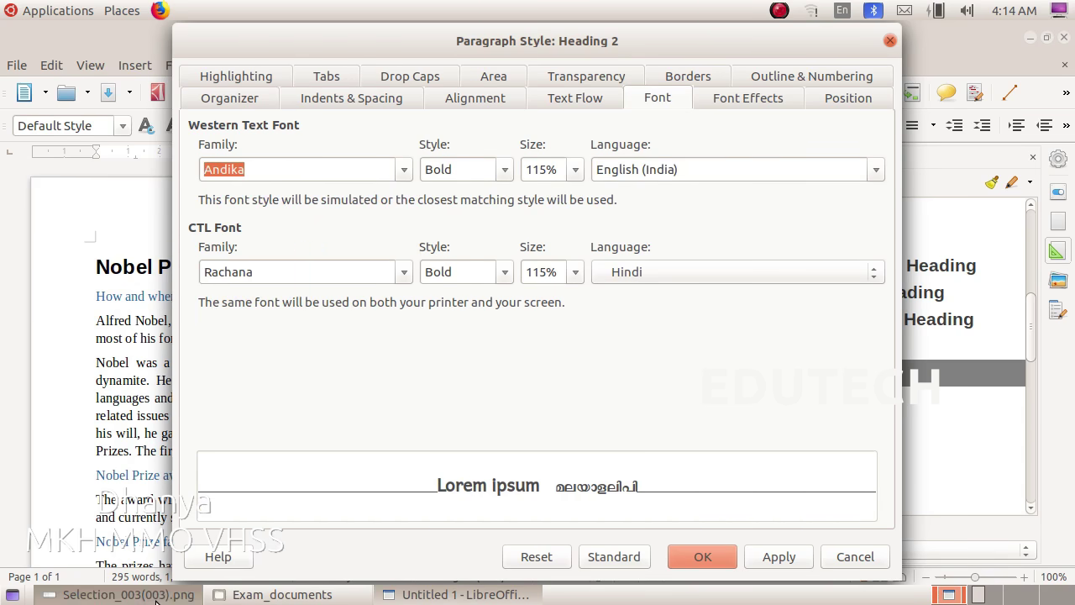
# Recheck the required settings in the question image and set the Heading 2 style's Western font size to 110%.
pyautogui.click(127, 594)
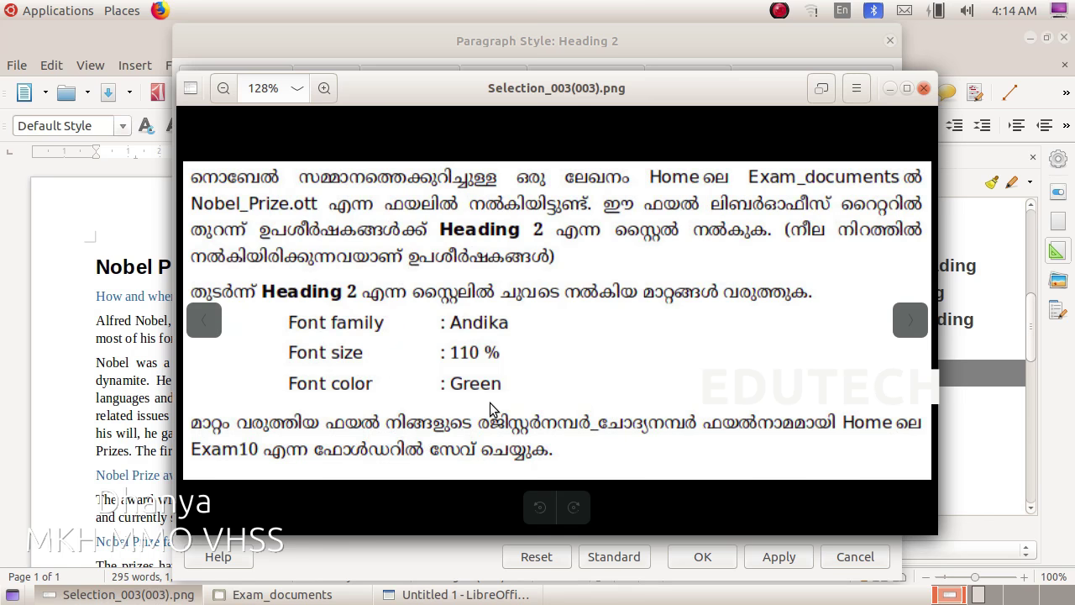
pyautogui.click(462, 594)
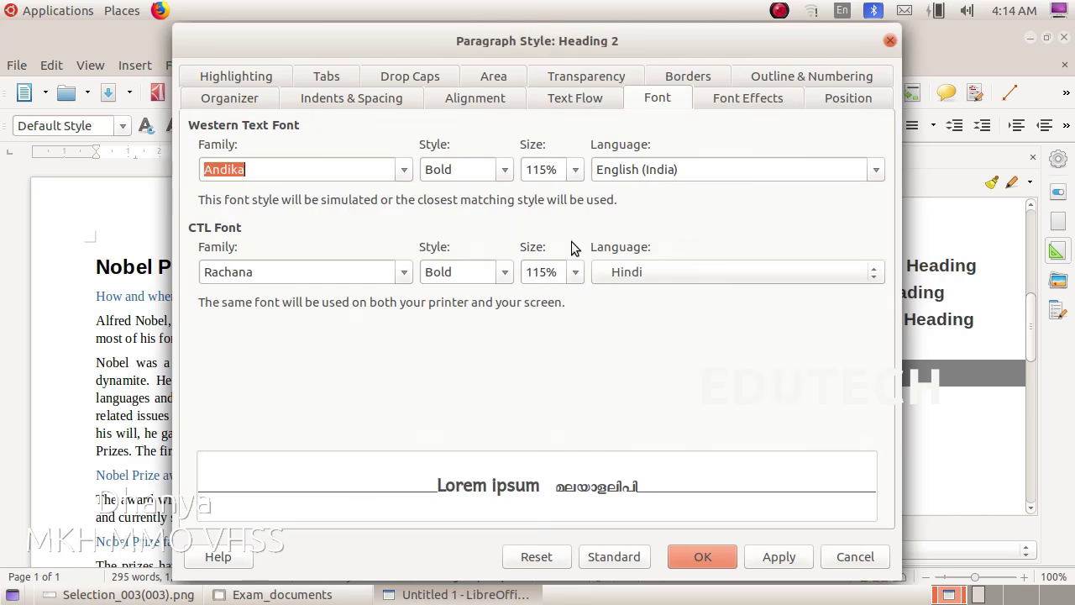
pyautogui.click(575, 170)
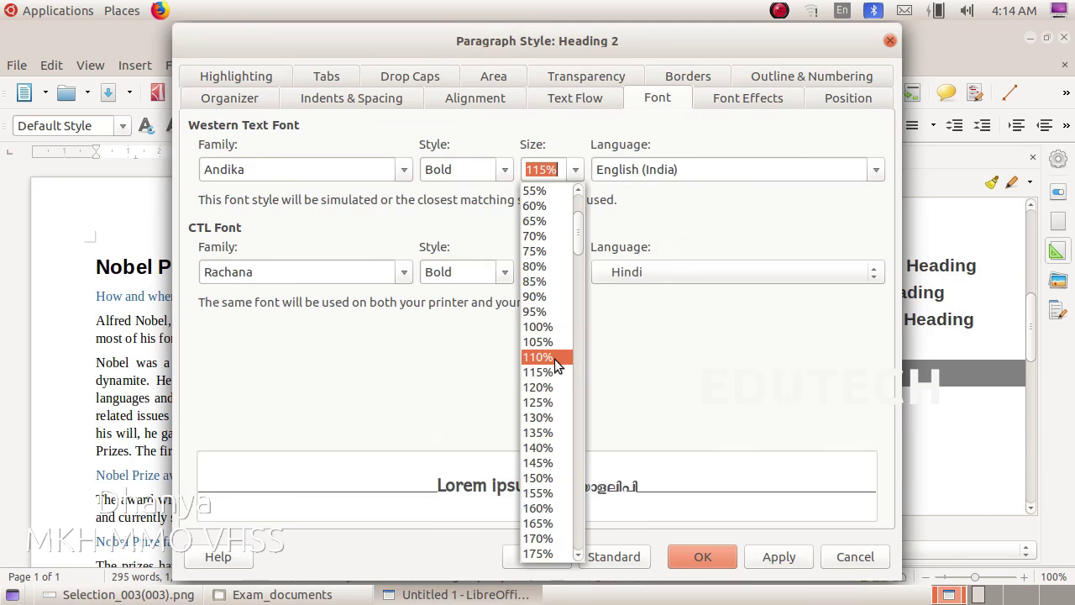
pyautogui.click(556, 358)
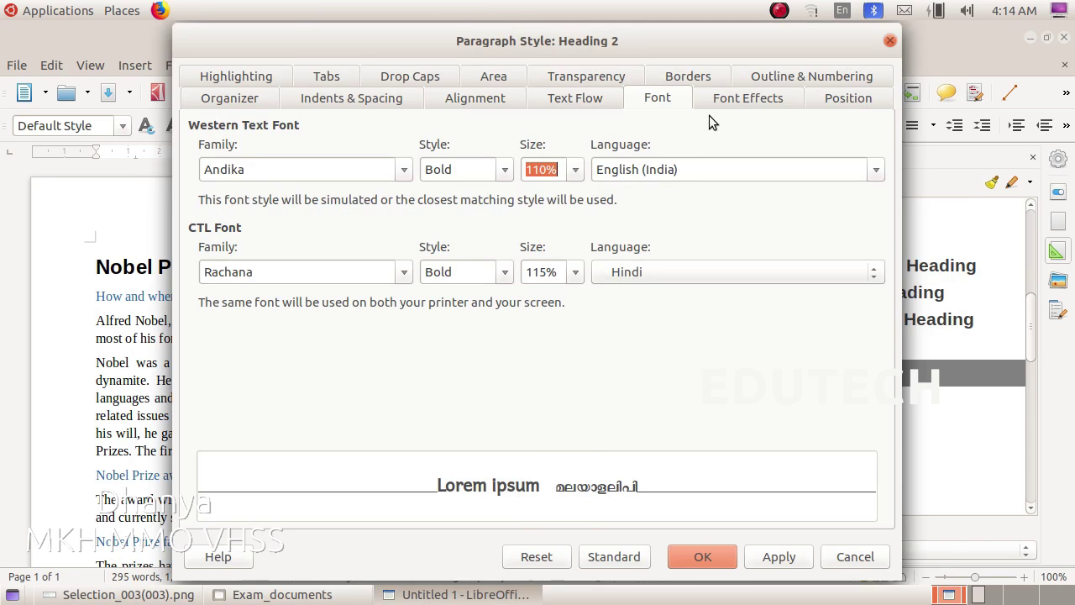
# Set the Heading 2 style's font color to Green from the standard palette and confirm the style changes.
pyautogui.click(739, 98)
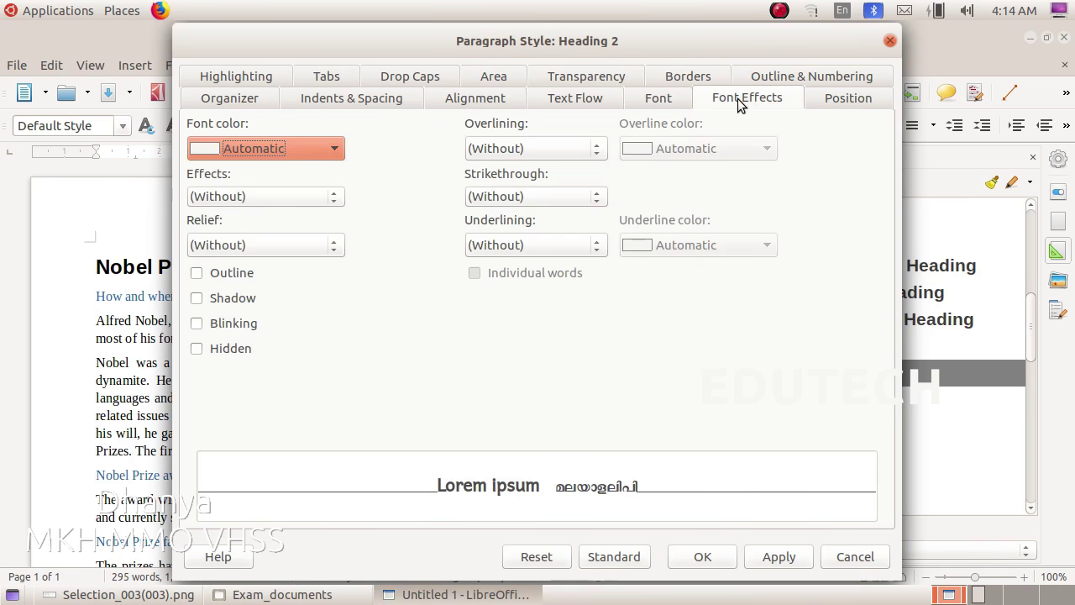
pyautogui.click(311, 149)
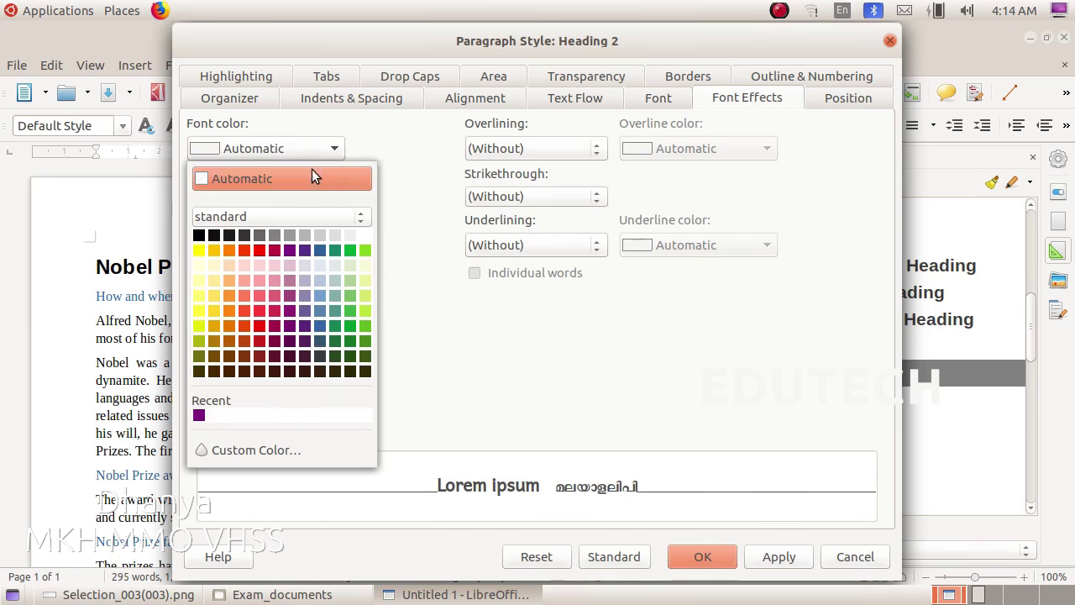
pyautogui.click(351, 251)
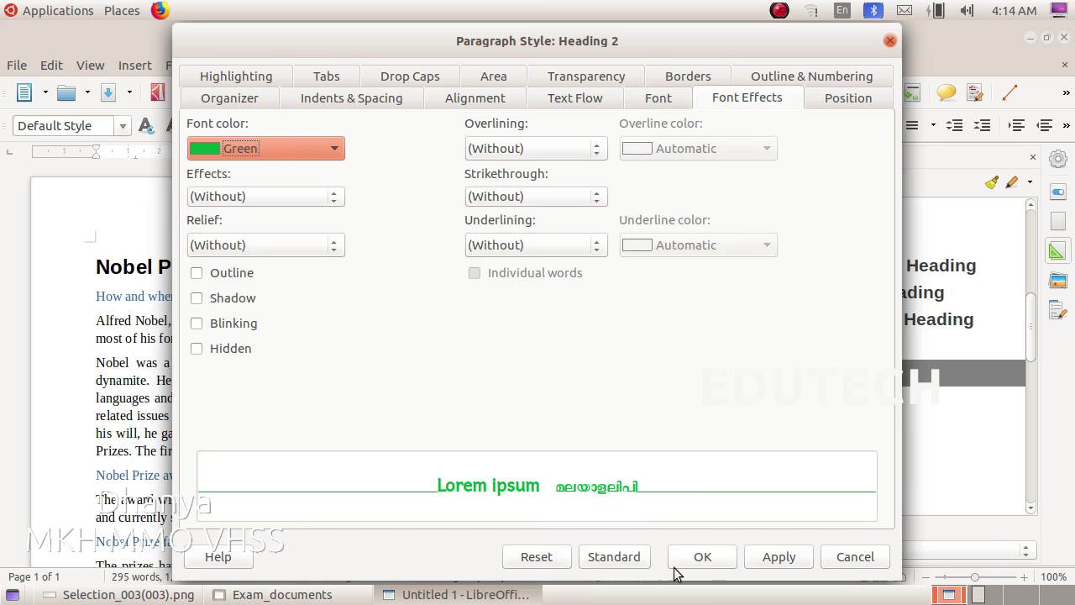
pyautogui.click(786, 556)
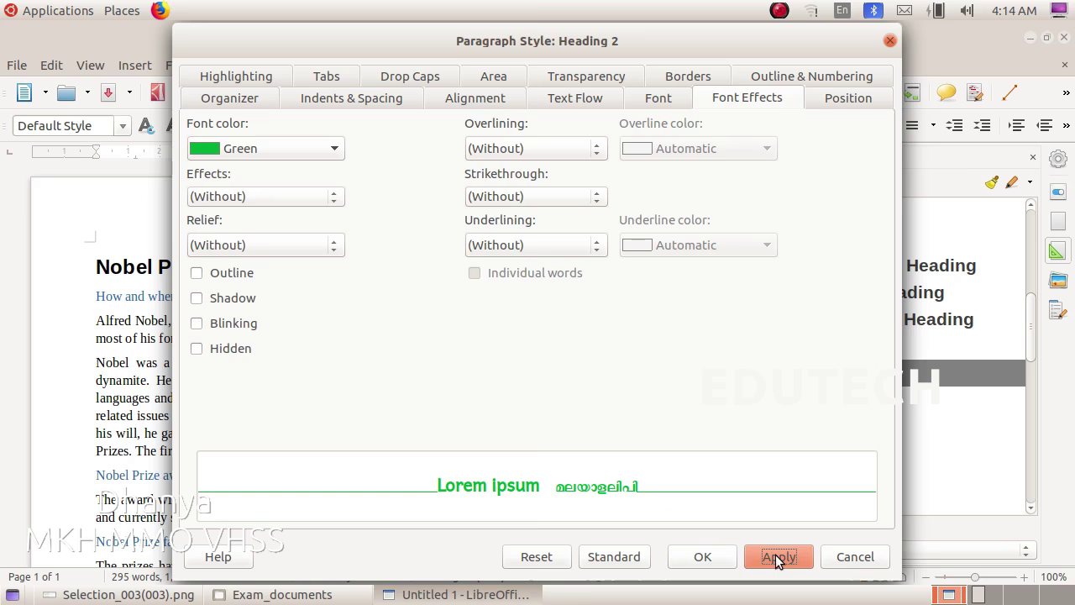
pyautogui.click(701, 557)
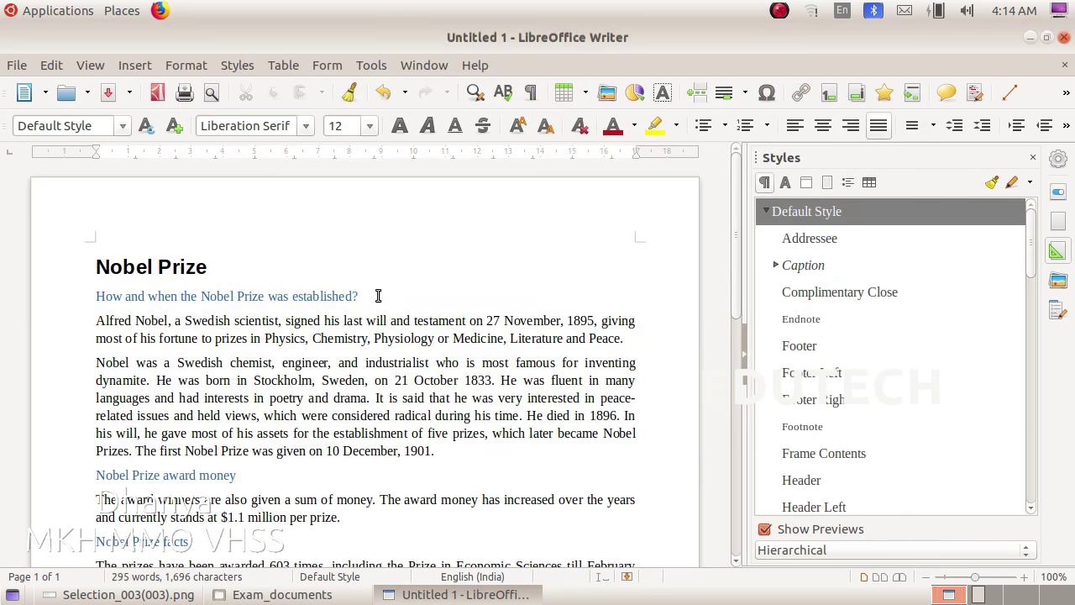
# Review the question once more and apply Heading 2 to the blue subheading "How and when the Nobel Prize was established?".
pyautogui.click(159, 595)
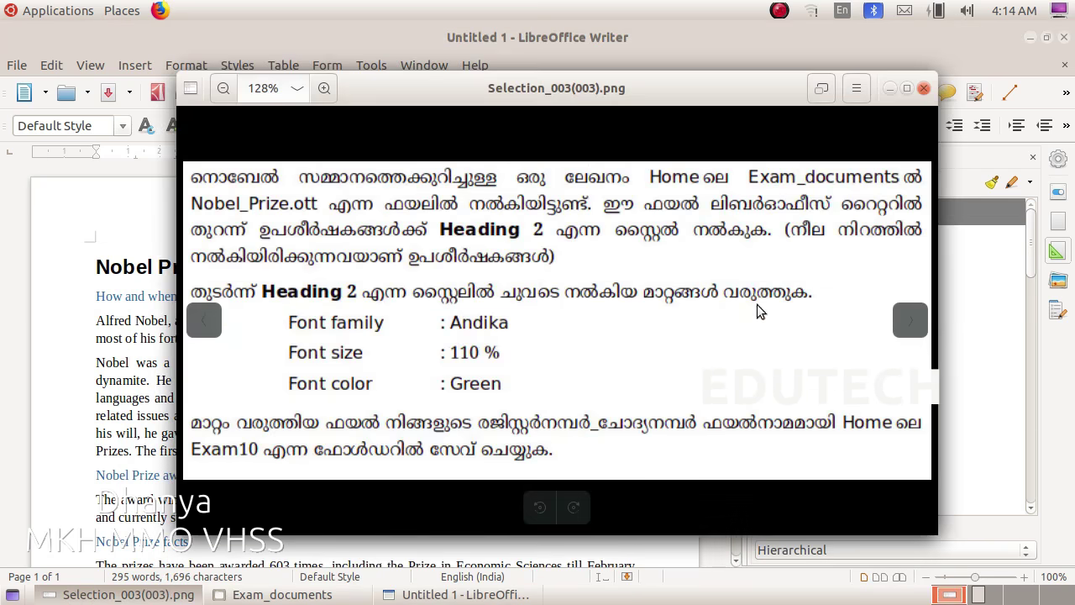
pyautogui.click(458, 595)
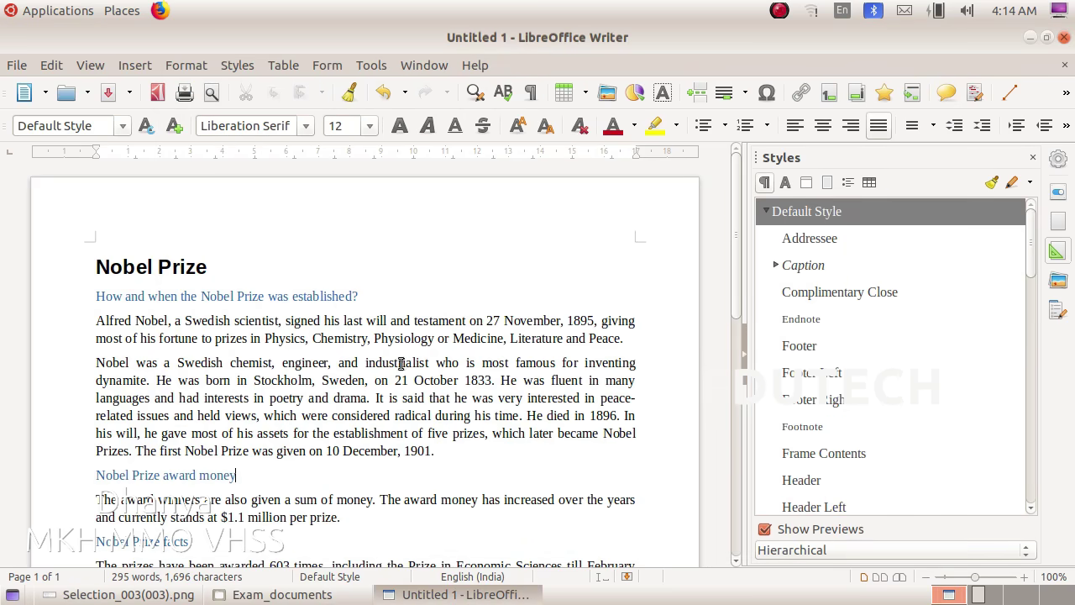
pyautogui.moveTo(357, 295); pyautogui.dragTo(94, 295)
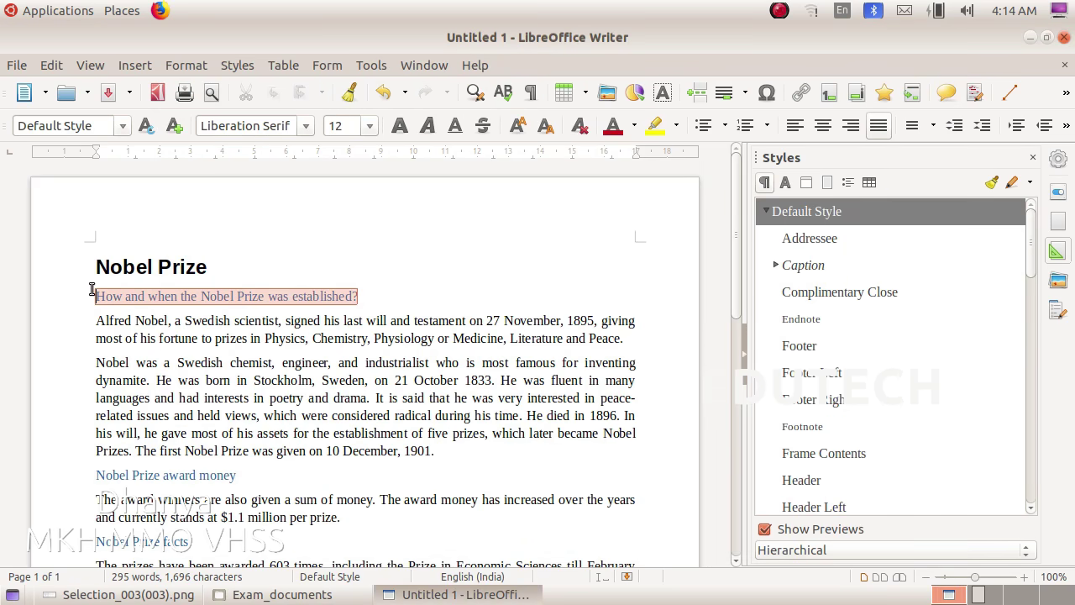
pyautogui.scroll(-5, 787, 395)
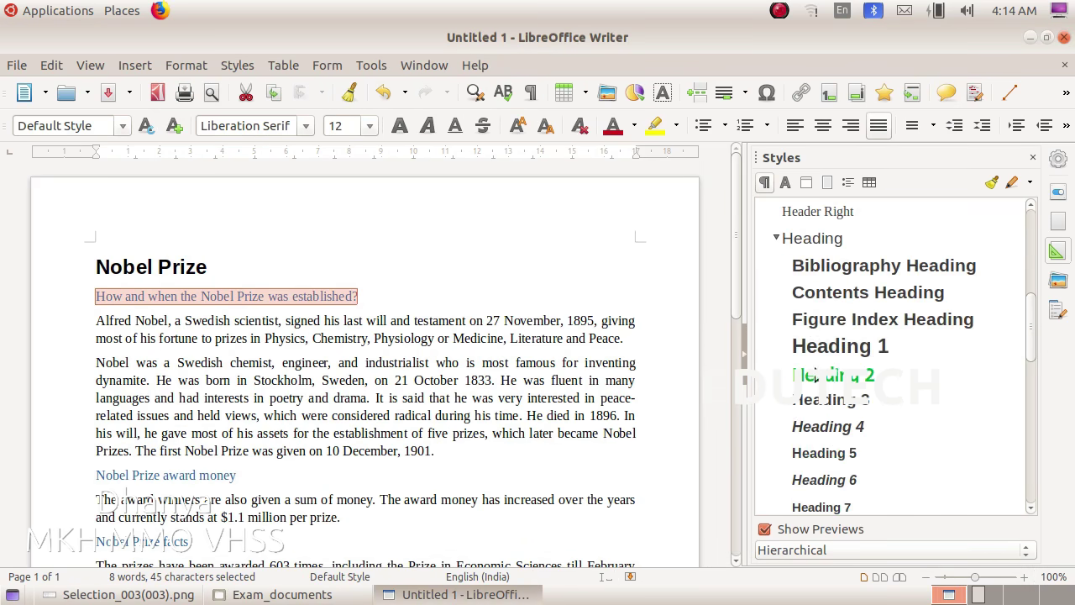
pyautogui.doubleClick(829, 378)
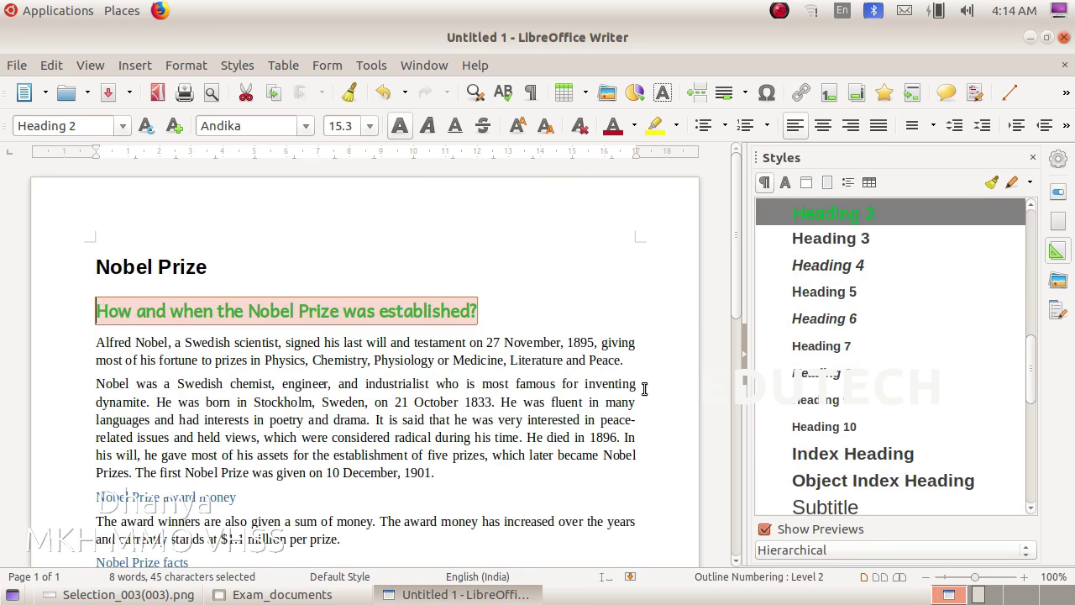
pyautogui.click(404, 313)
# Apply the Heading 2 style to the subheading "Nobel Prize award money".
pyautogui.scroll(-1, 404, 334)
pyautogui.scroll(-3, 298, 296)
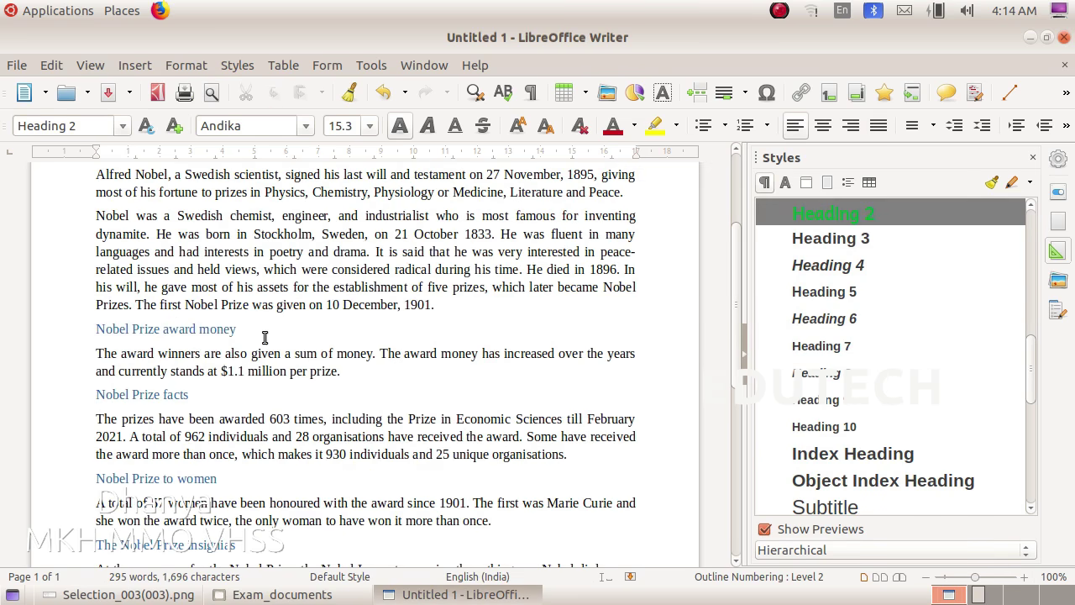
pyautogui.moveTo(265, 338); pyautogui.dragTo(84, 324)
pyautogui.click(122, 126)
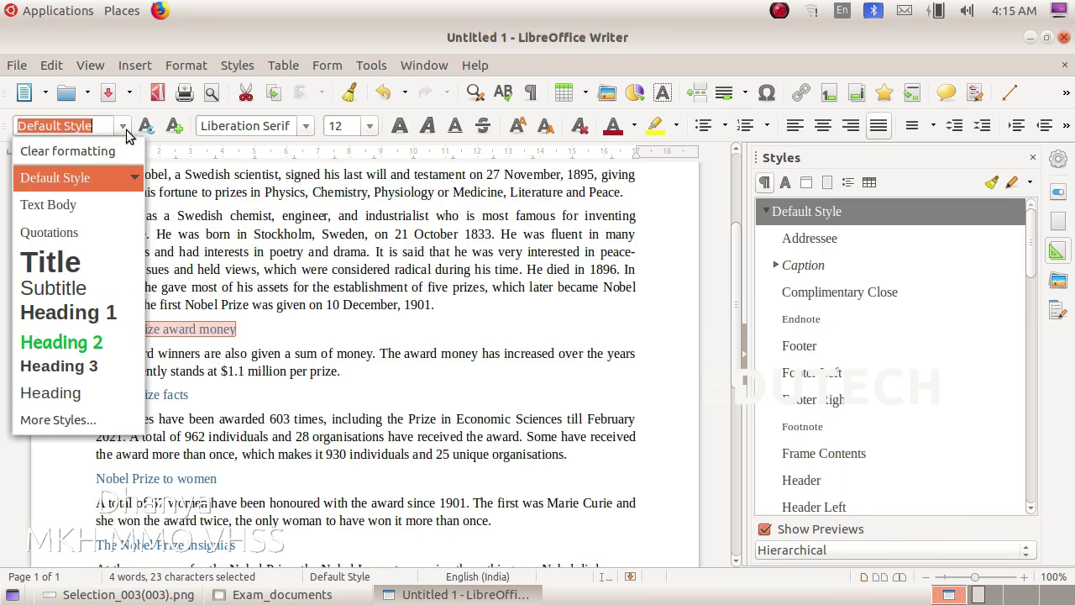
pyautogui.click(92, 342)
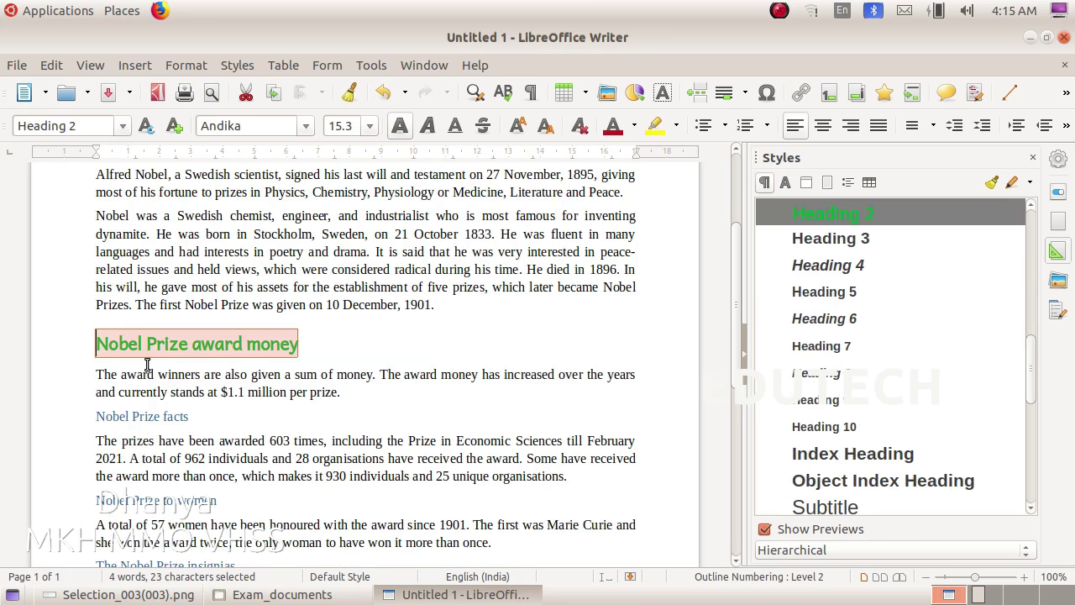
# Select the subheadings "Nobel Prize facts", "Nobel Prize to women" and "The Nobel Prize insignias" together and apply Heading 2 to them.
pyautogui.scroll(-5, 148, 361)
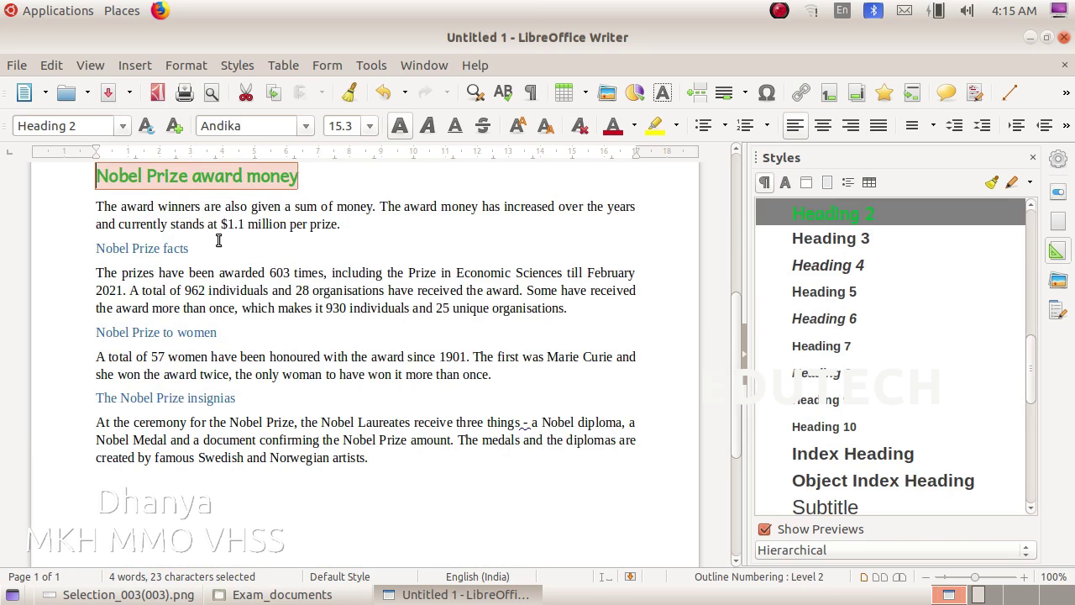
pyautogui.moveTo(211, 252); pyautogui.dragTo(94, 244)
pyautogui.moveTo(224, 332); pyautogui.dragTo(93, 323)
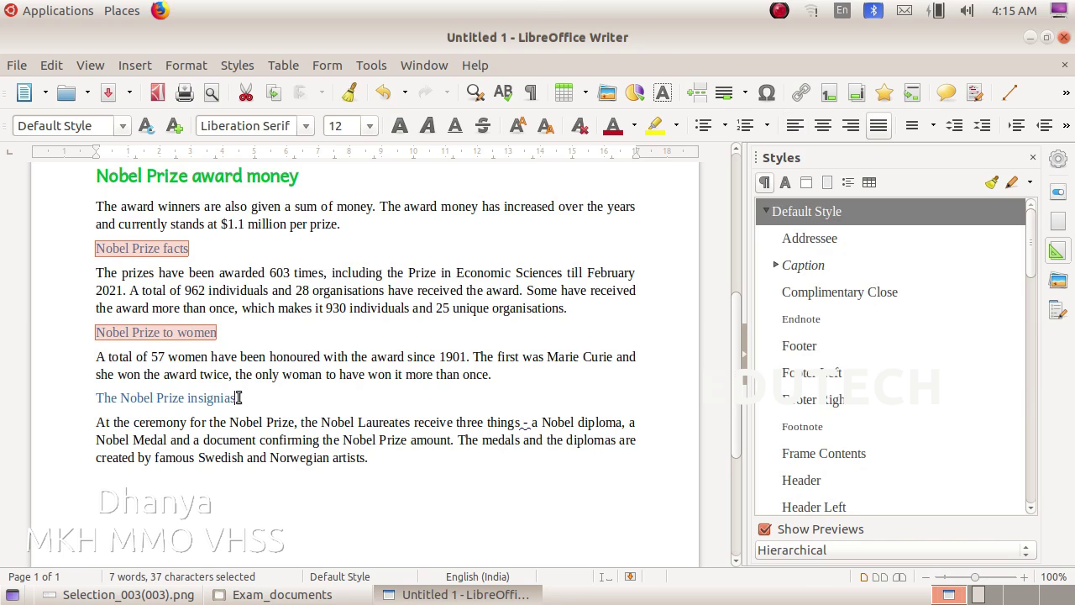
pyautogui.moveTo(238, 398); pyautogui.dragTo(93, 398)
pyautogui.click(122, 126)
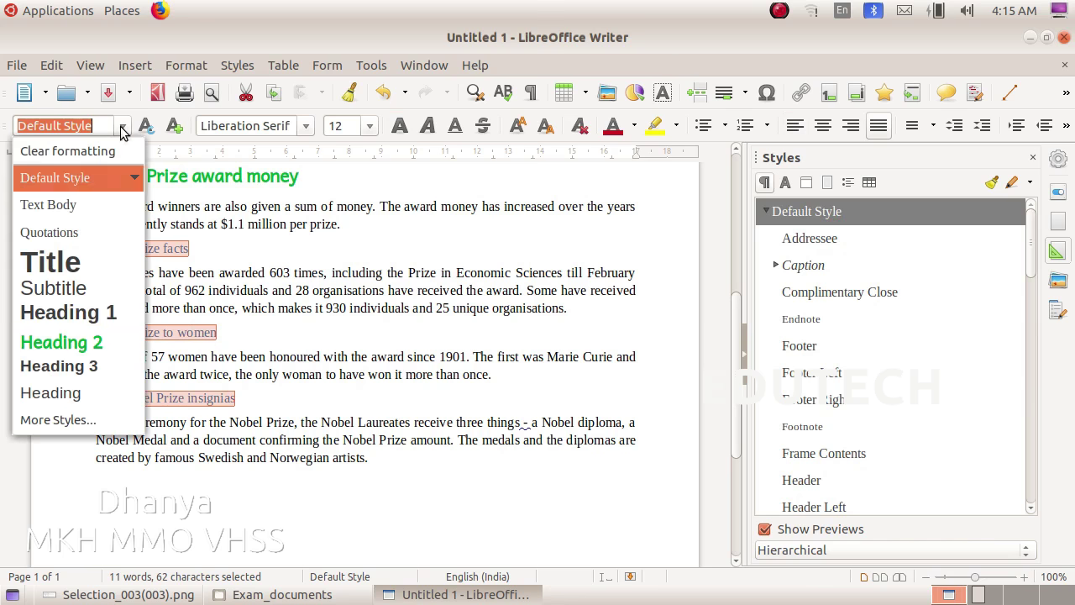
pyautogui.click(88, 340)
pyautogui.scroll(-5, 192, 349)
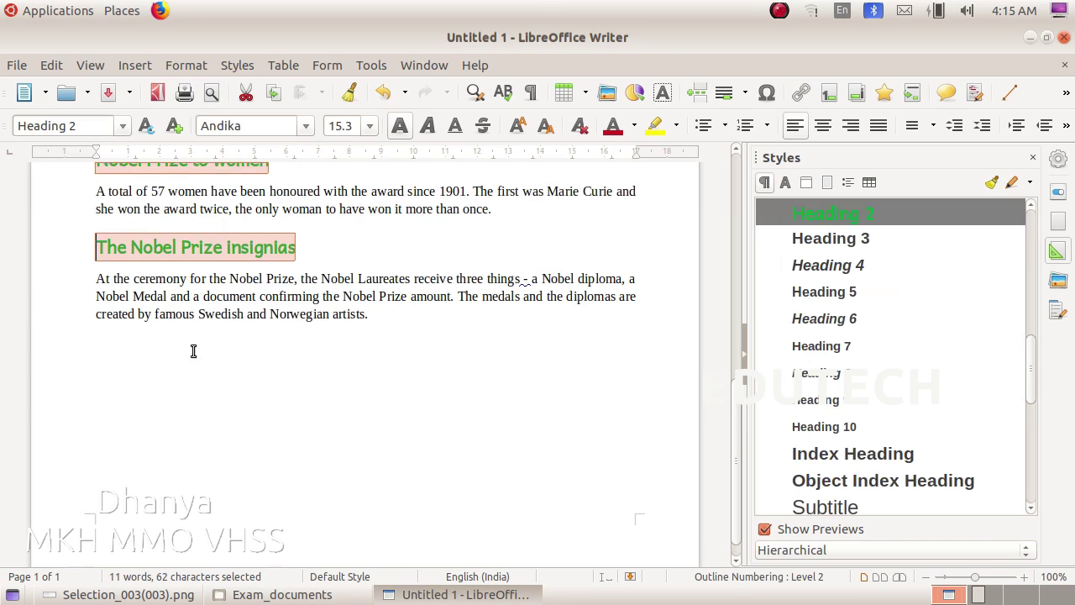
pyautogui.scroll(4, 383, 367)
pyautogui.click(439, 319)
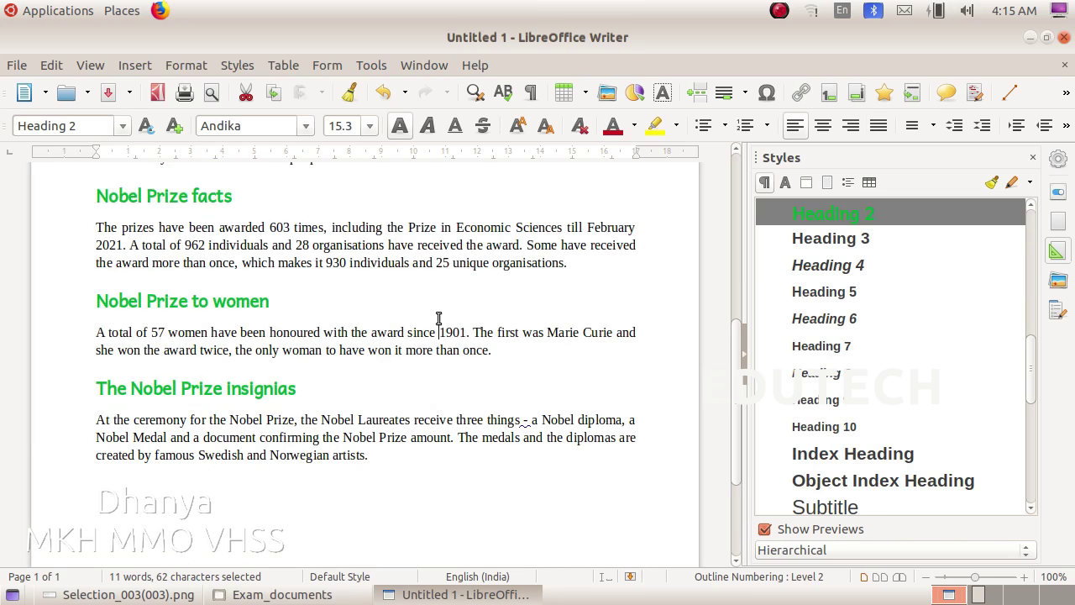
pyautogui.scroll(9, 420, 336)
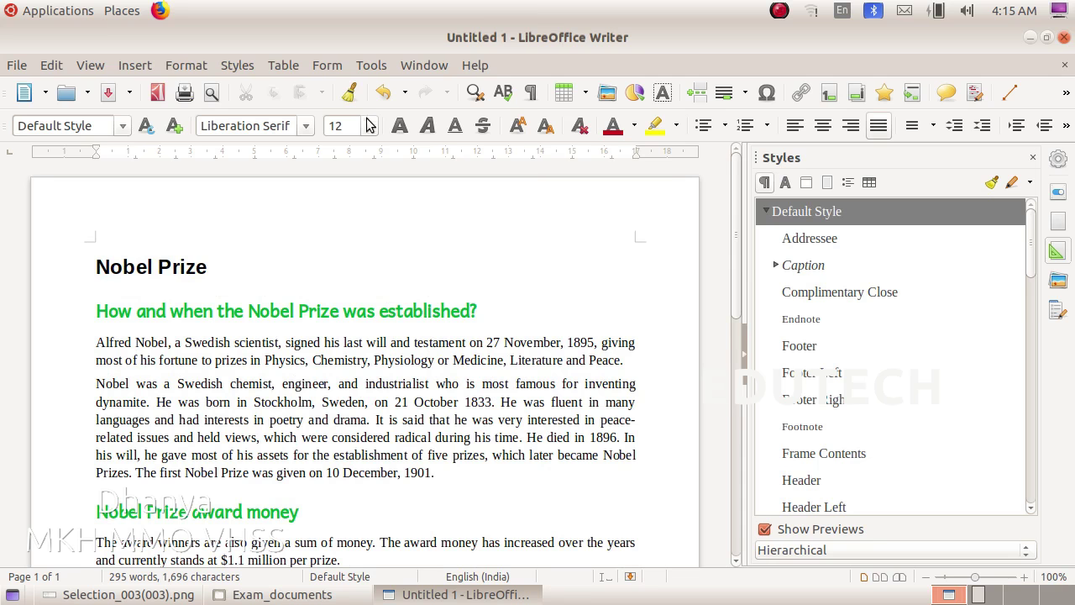
# Save the document under a new name in the Exam10 folder in Home, using the register number, an underscore and question number 2.
pyautogui.click(17, 65)
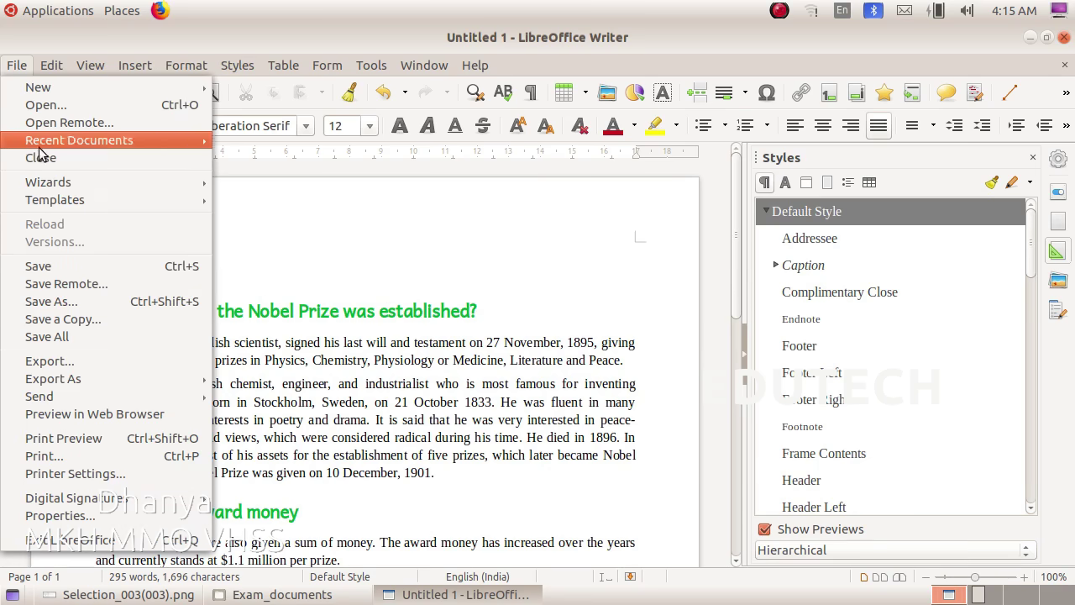
pyautogui.click(49, 301)
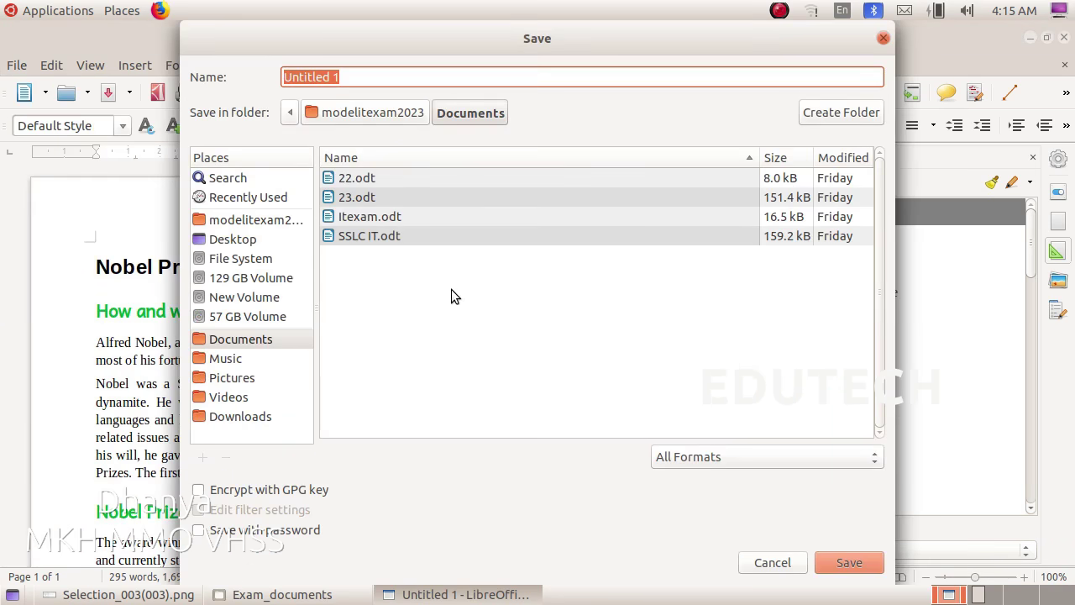
pyautogui.click(241, 221)
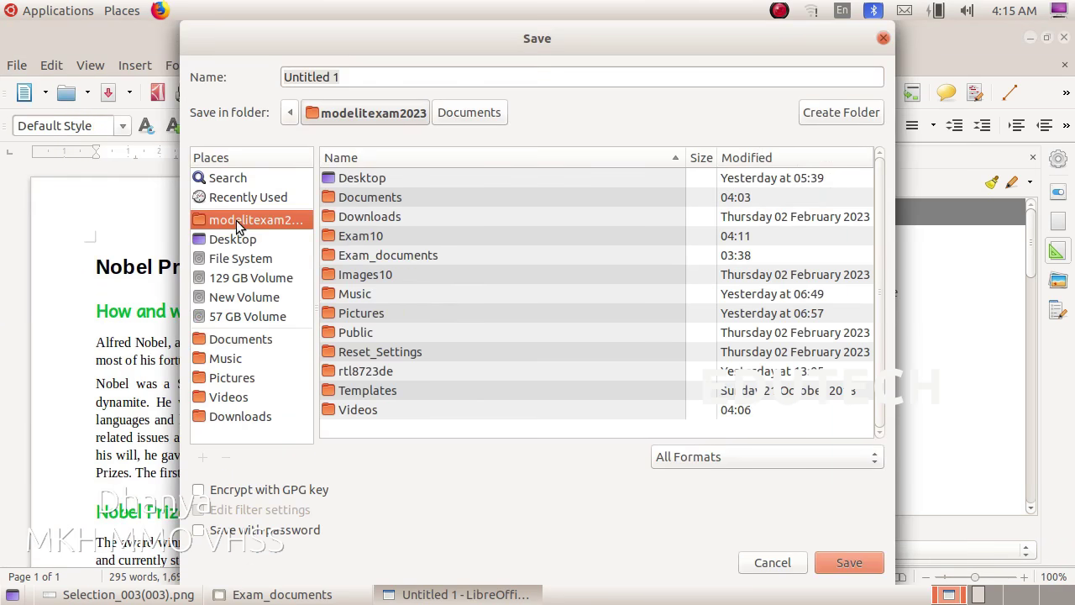
pyautogui.doubleClick(372, 236)
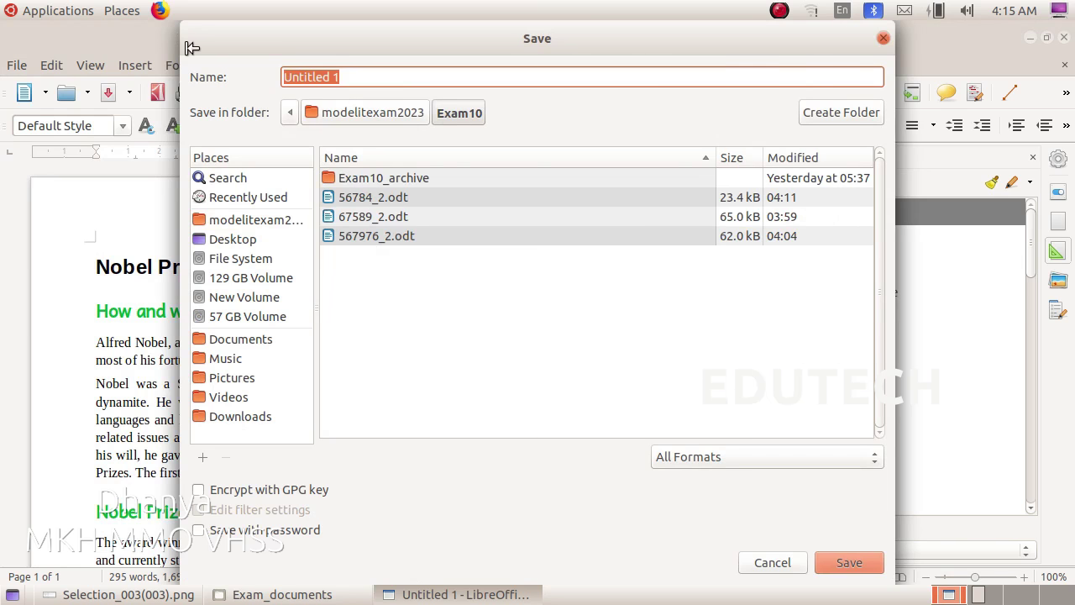
pyautogui.write('45678_2')
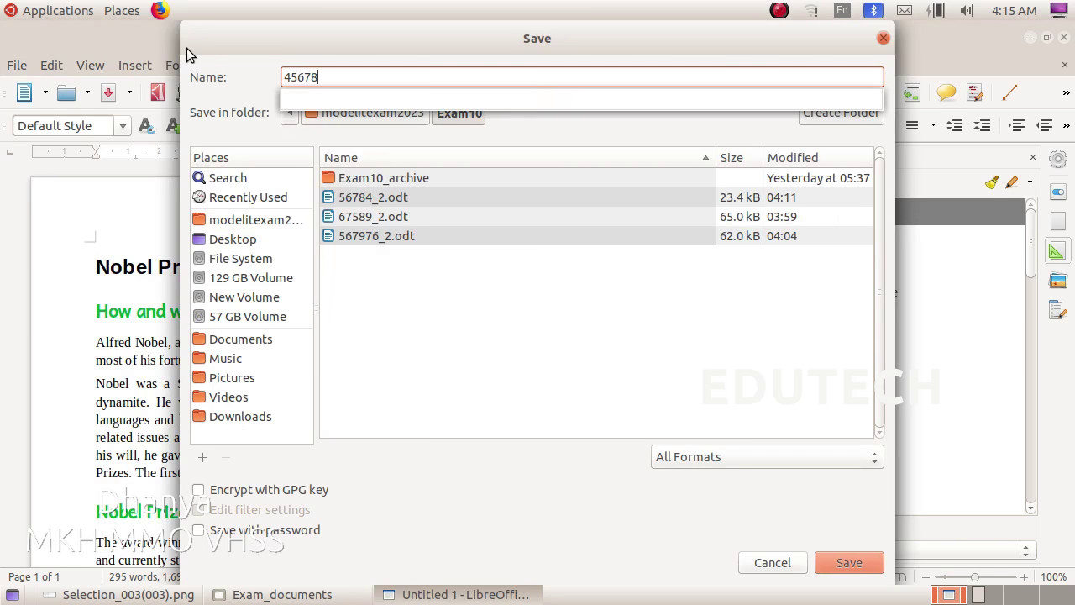